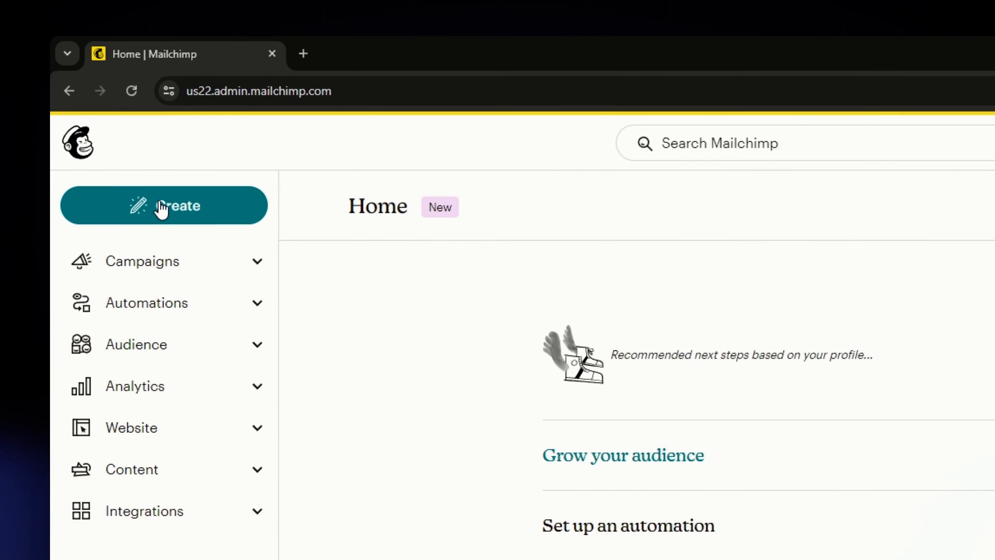
Create a landing page named "Landing page sample 2" for the listed audience and begin building it
click(141, 215)
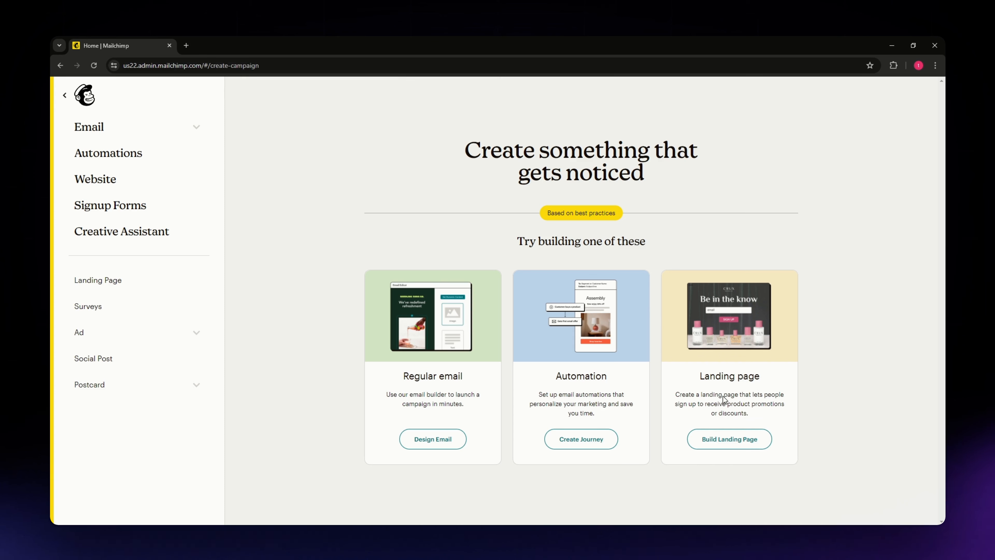
click(711, 438)
click(506, 353)
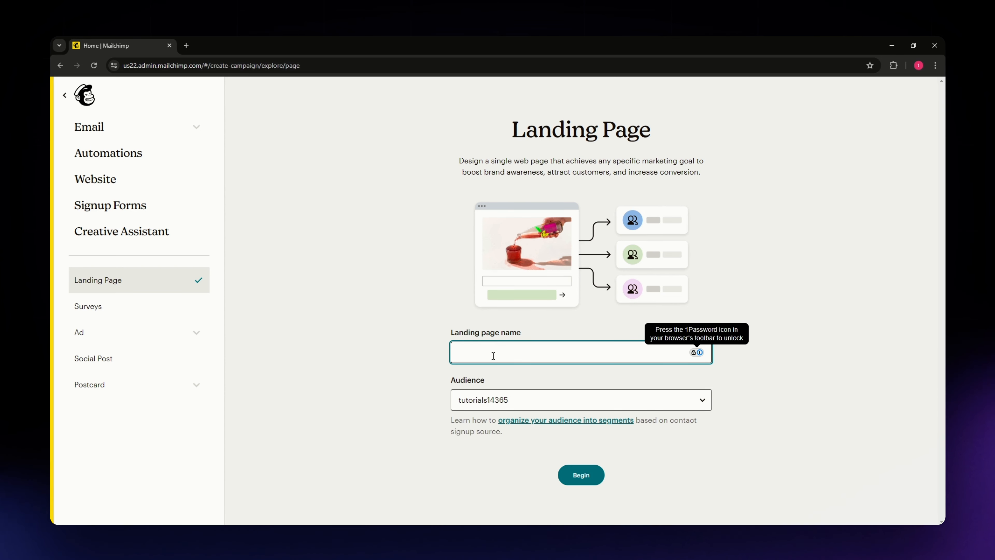
text(L)
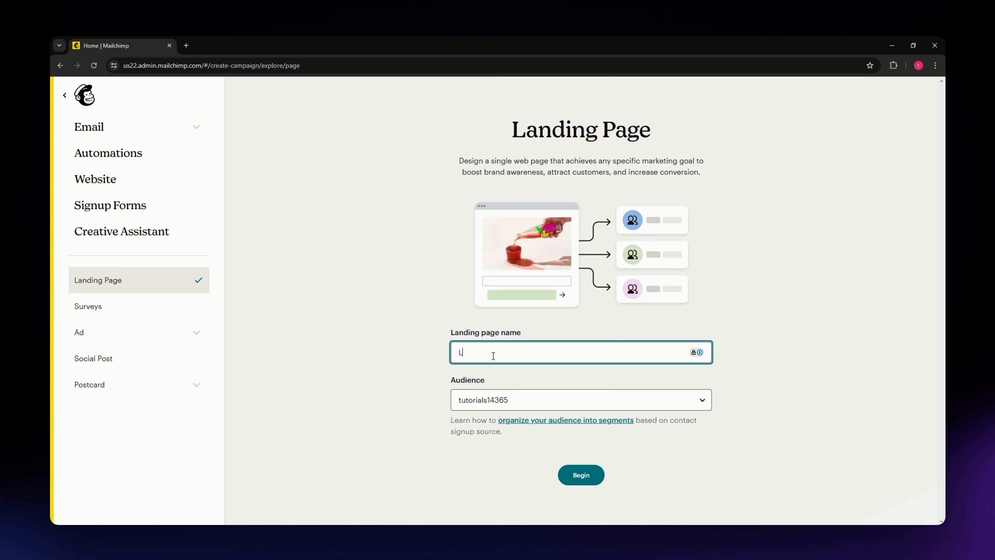
text(anding )
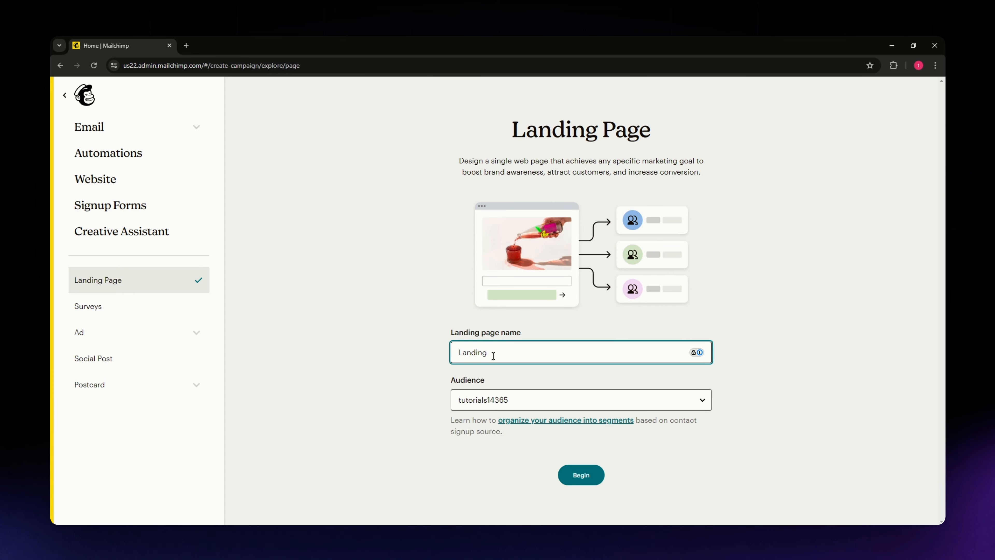
text(page samplwe)
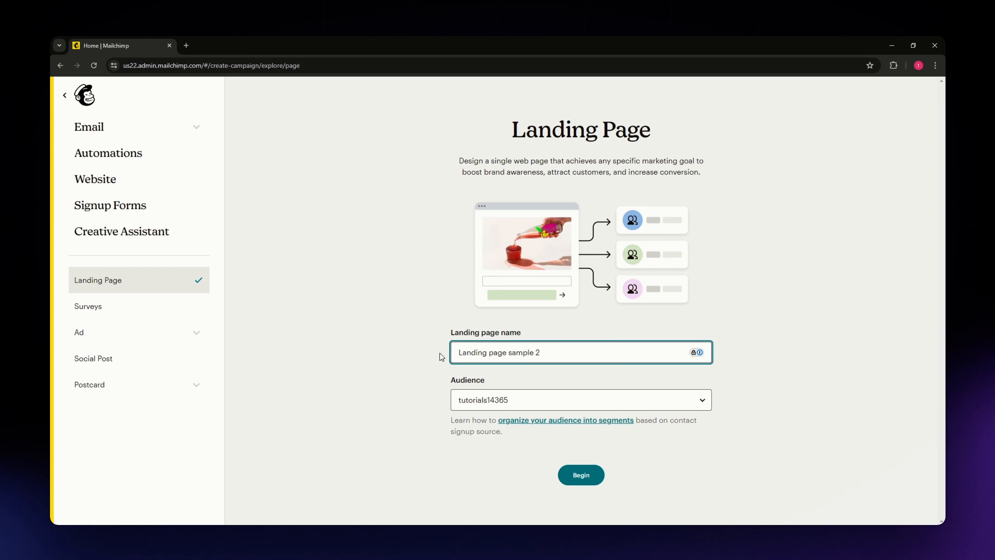
click(482, 394)
click(483, 420)
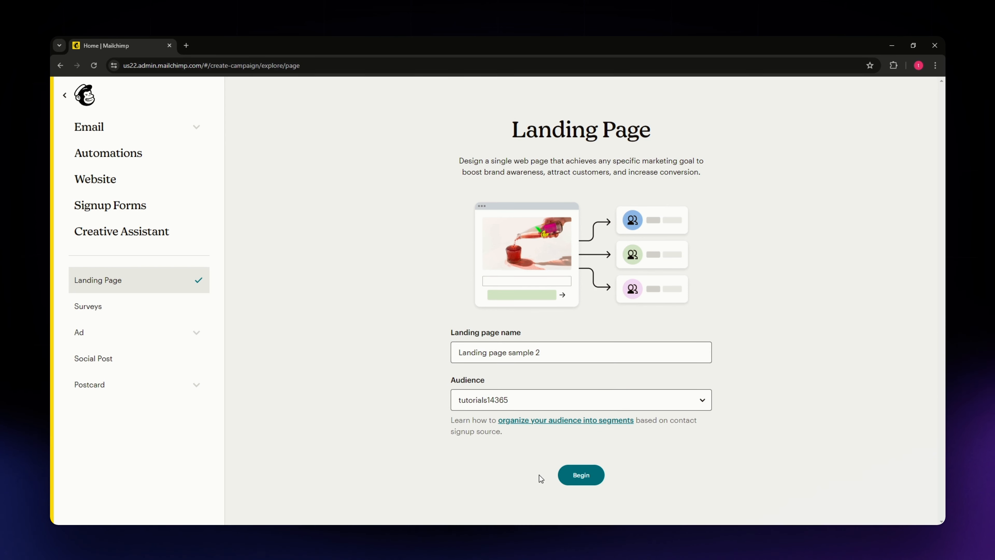
click(574, 474)
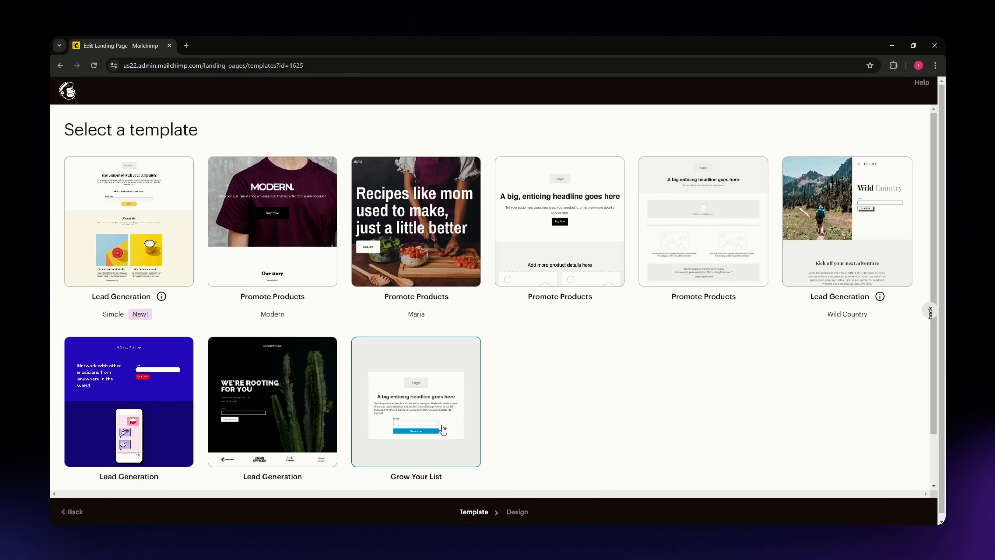
Apply the Grow Your List template and close the logo image block's settings
click(451, 400)
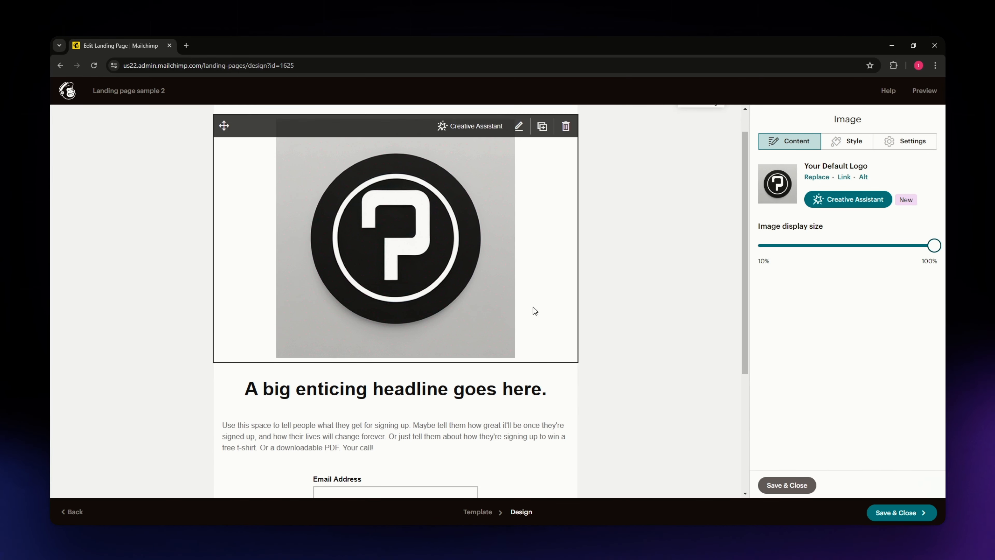
scroll(284, 298, down, 5)
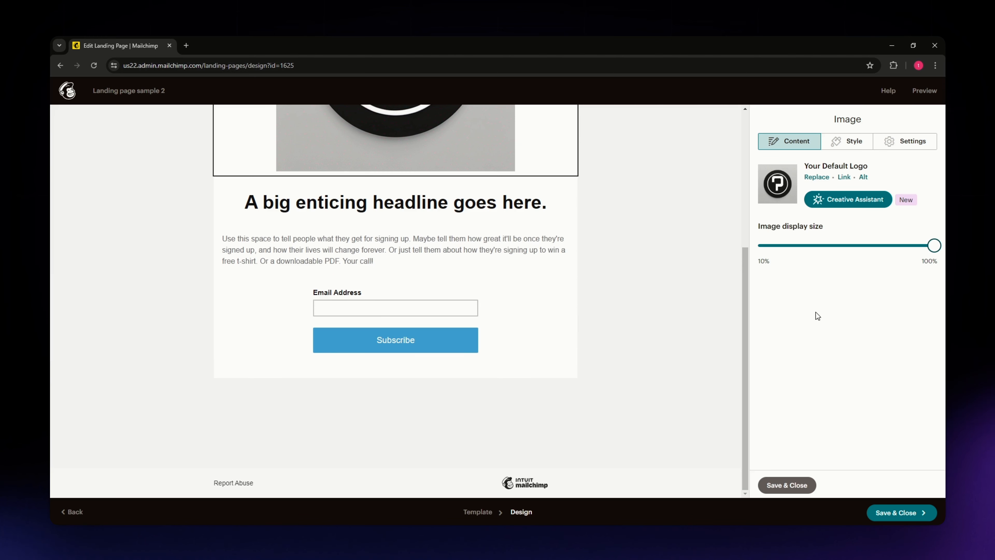
click(791, 485)
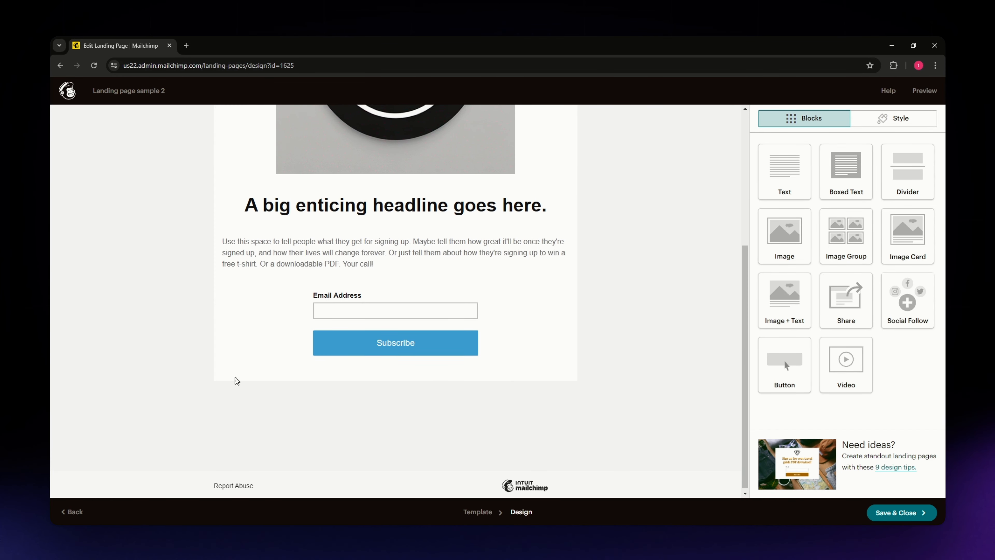
scroll(142, 363, up, 1)
scroll(148, 362, down, 1)
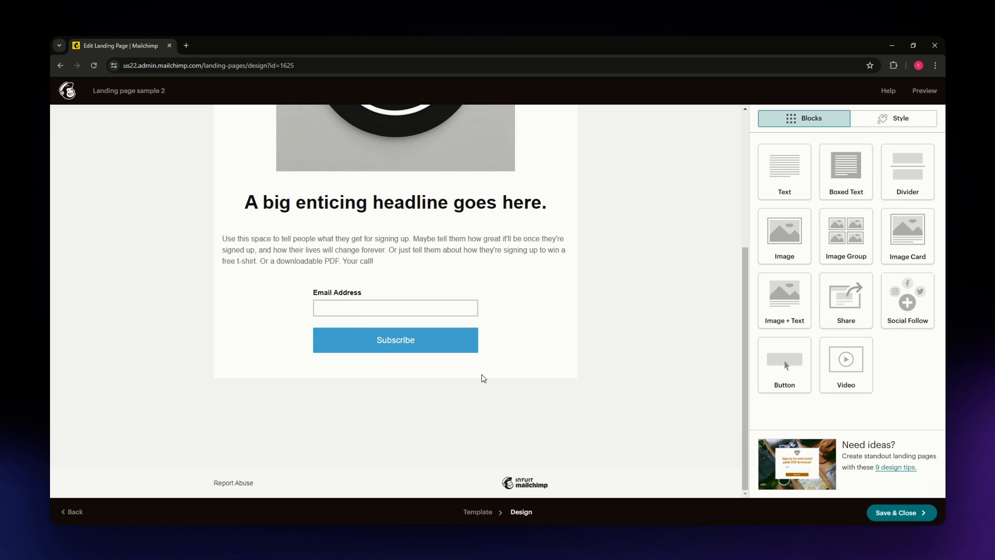
scroll(607, 393, up, 5)
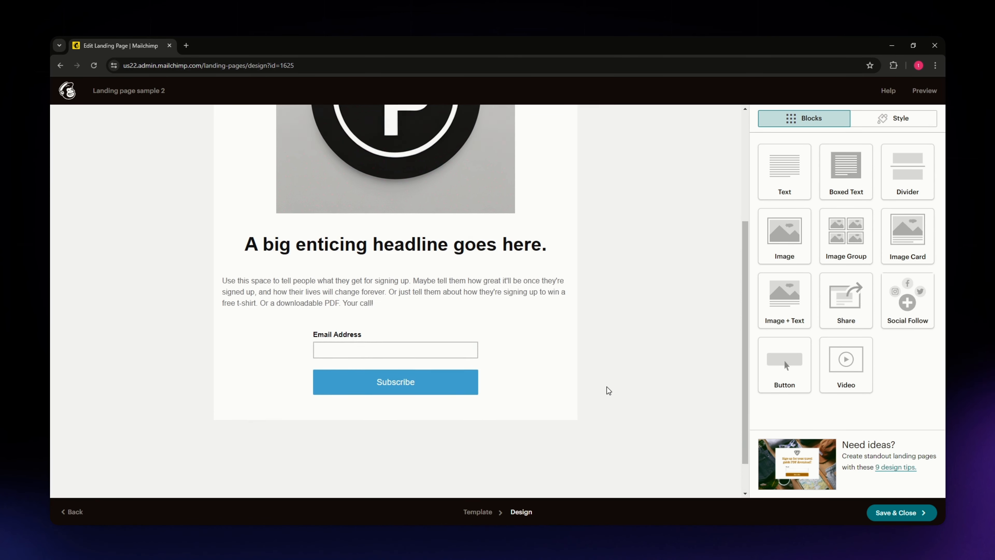
scroll(576, 378, down, 5)
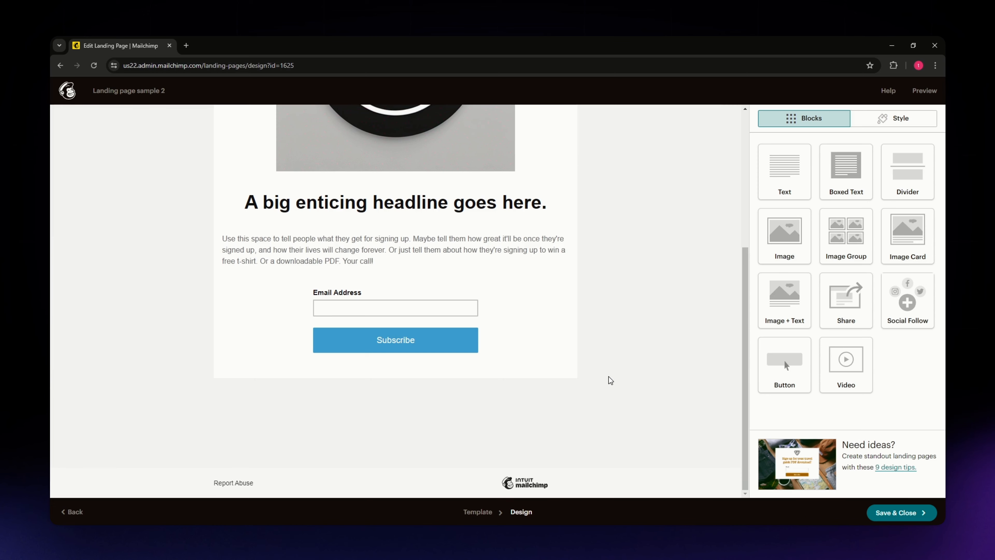
scroll(611, 378, up, 5)
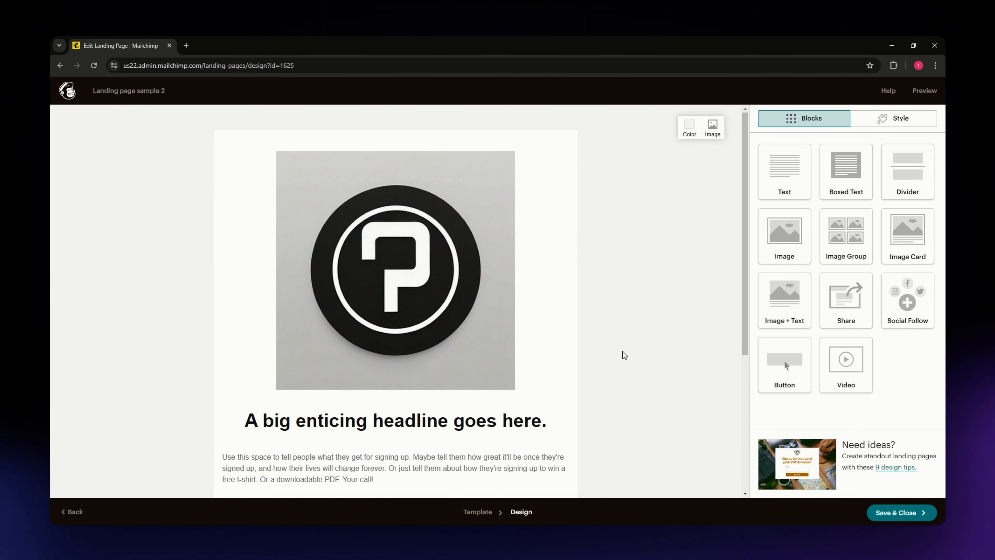
scroll(470, 356, down, 1)
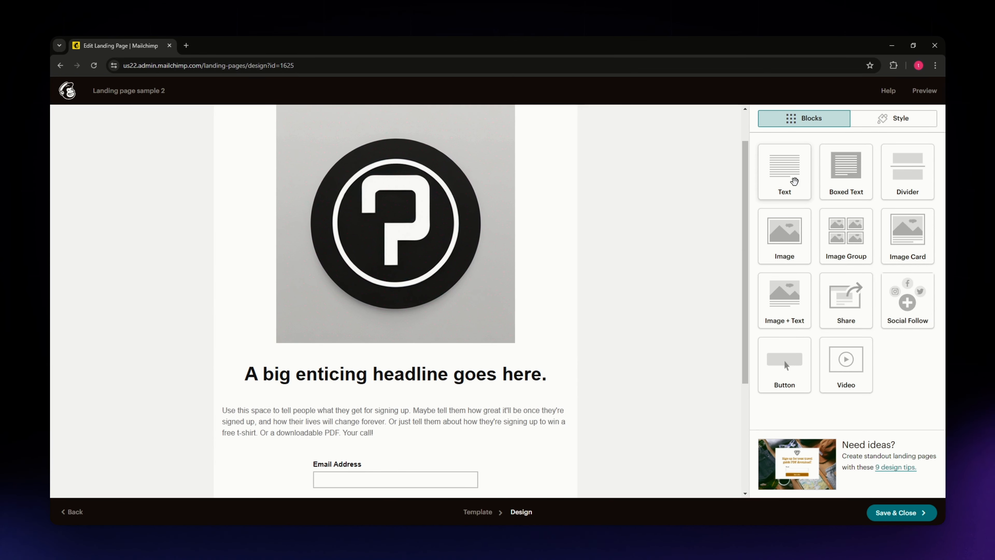
Delete the sample paragraph block between the headline and the signup form
scroll(447, 363, down, 2)
scroll(447, 363, down, 2)
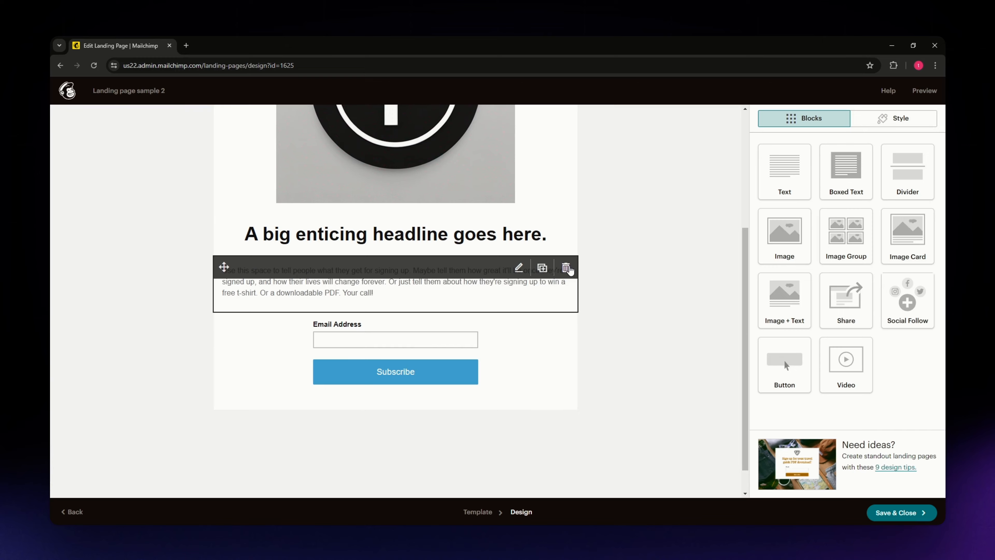
click(566, 267)
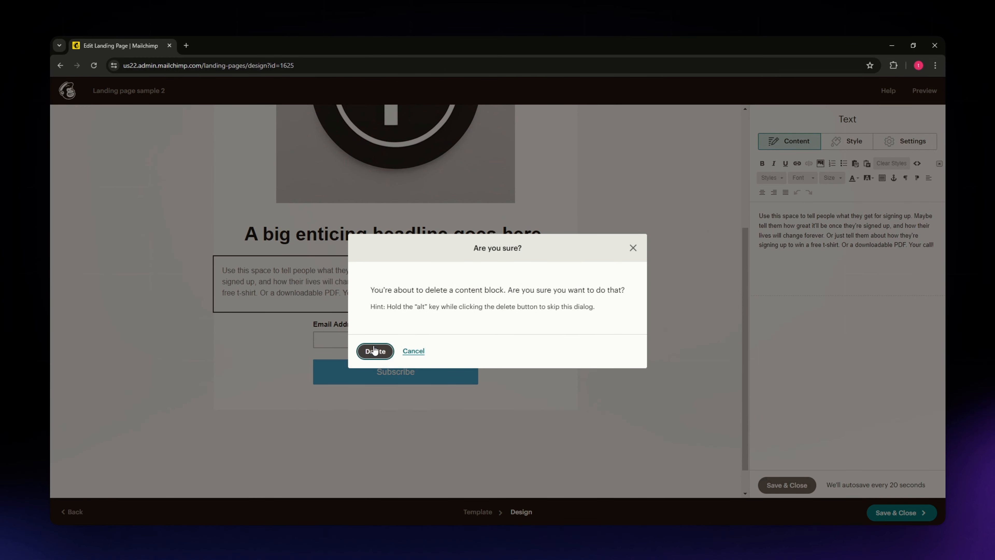
click(374, 351)
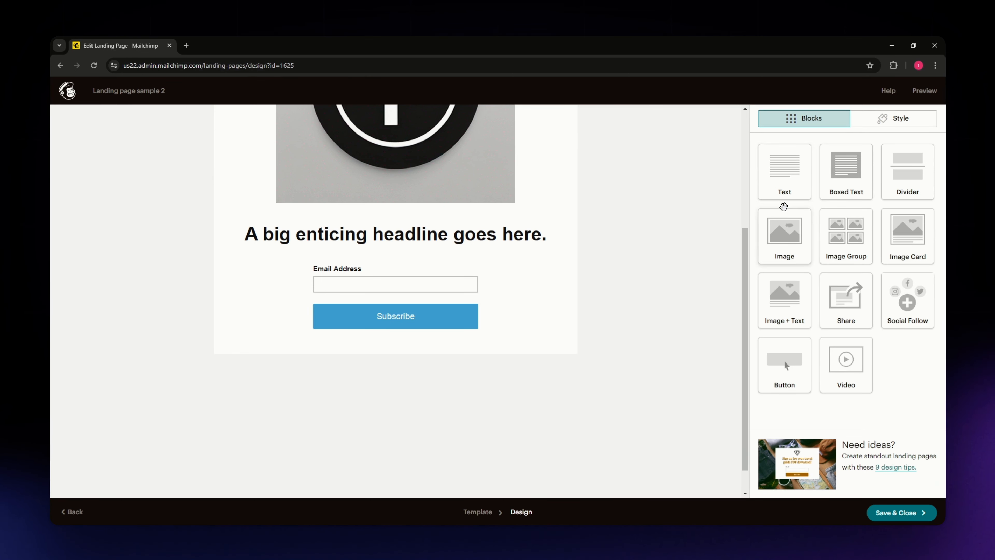
Add a text block below the headline and replace its sample text with the copied channel welcome paragraph
drag(782, 183, 265, 278)
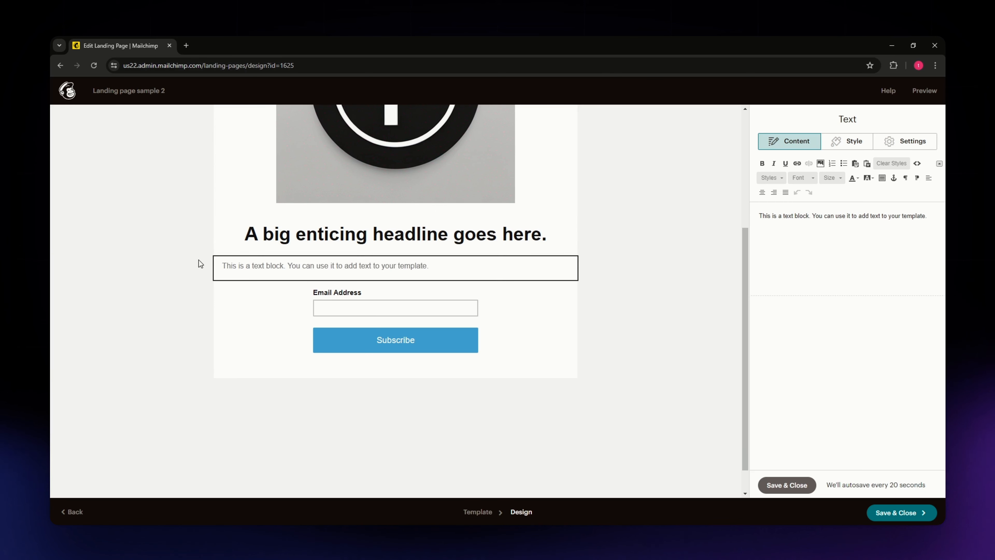
triple_click(869, 214)
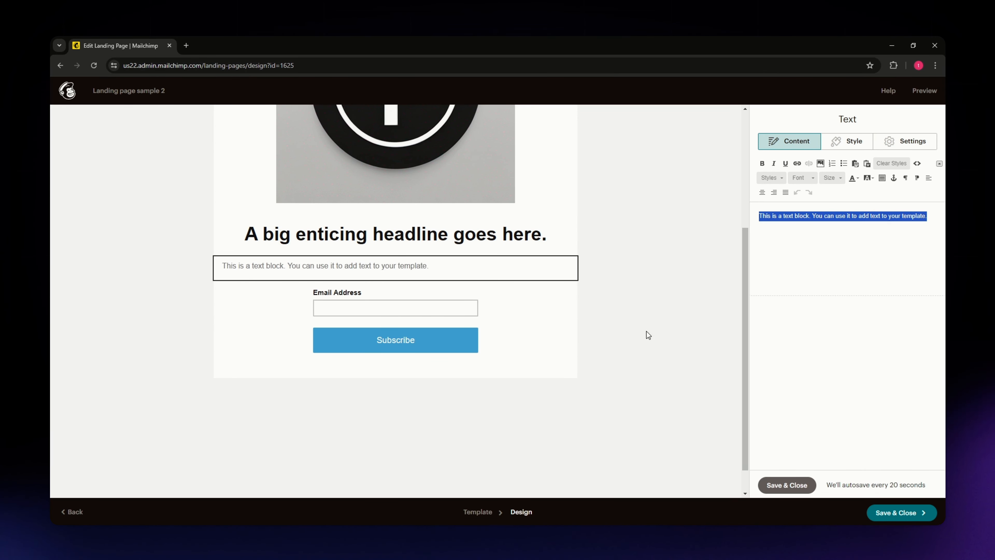
text(Welcome to [Your Channel Name], your go-to source for mastering the most popular platforms! Whether you're a beginner or looking to sharpen your skills, our tutorials make it easy)
Replace the "[Your Channel Name]" placeholder in the welcome paragraph with "Example Channel"
double_click(842, 215)
click(851, 215)
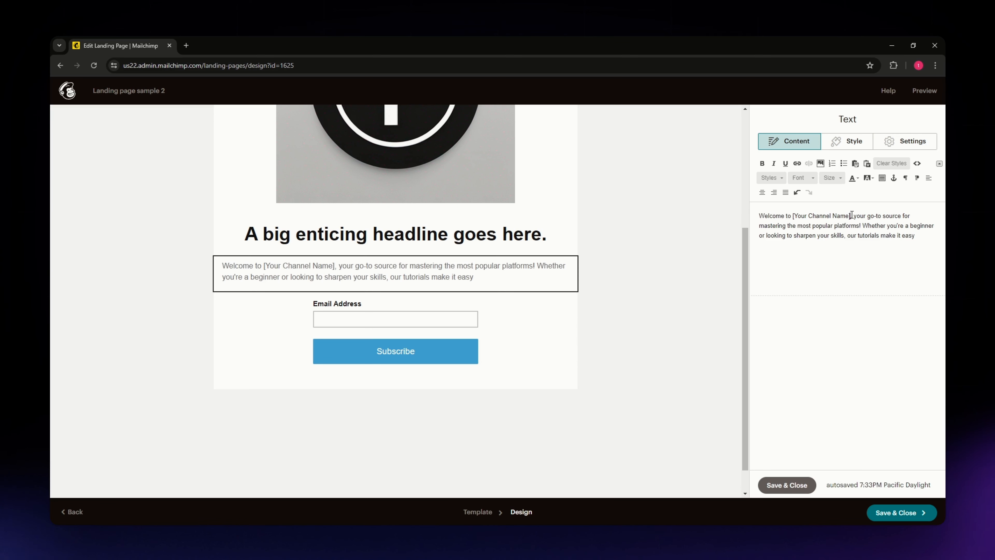
key(BackSpace)
key(BackSpace)
key(BackSpace)
key(BackSpace)
key(BackSpace)
key(BackSpace)
key(BackSpace)
key(BackSpace)
key(BackSpace)
key(BackSpace)
key(BackSpace)
key(BackSpace)
key(BackSpace)
key(BackSpace)
key(BackSpace)
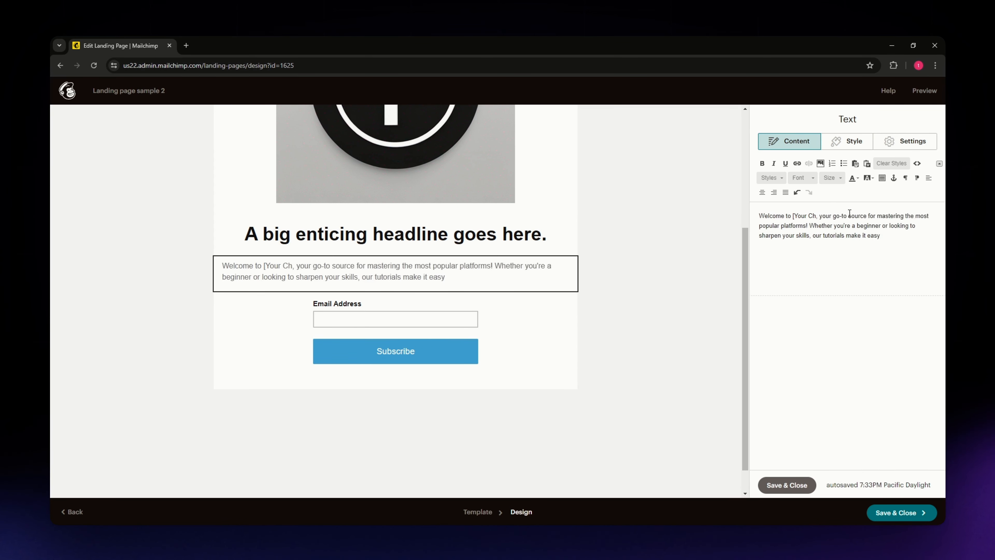
key(BackSpace)
key(BackSpace)
key(BackSpace)
key(BackSpace)
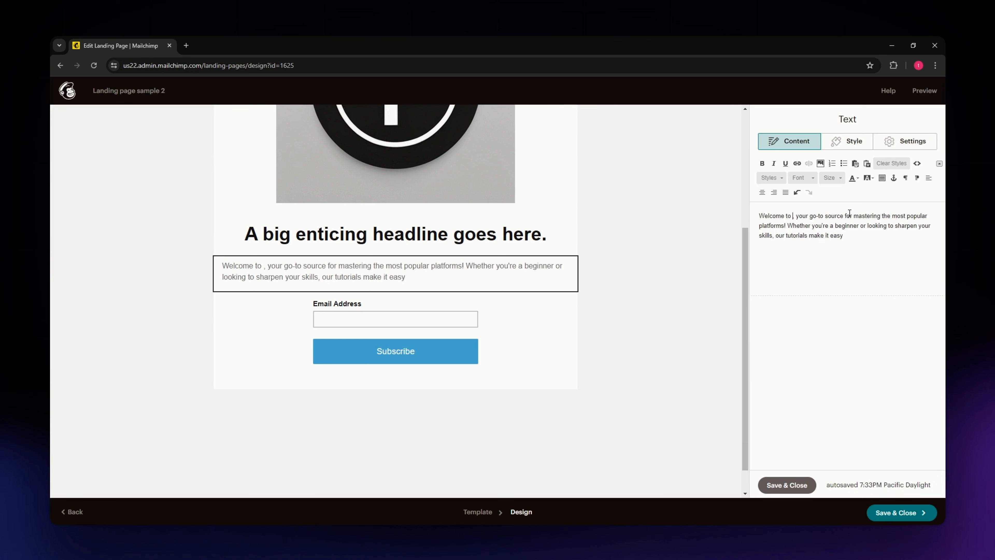
text(Ex)
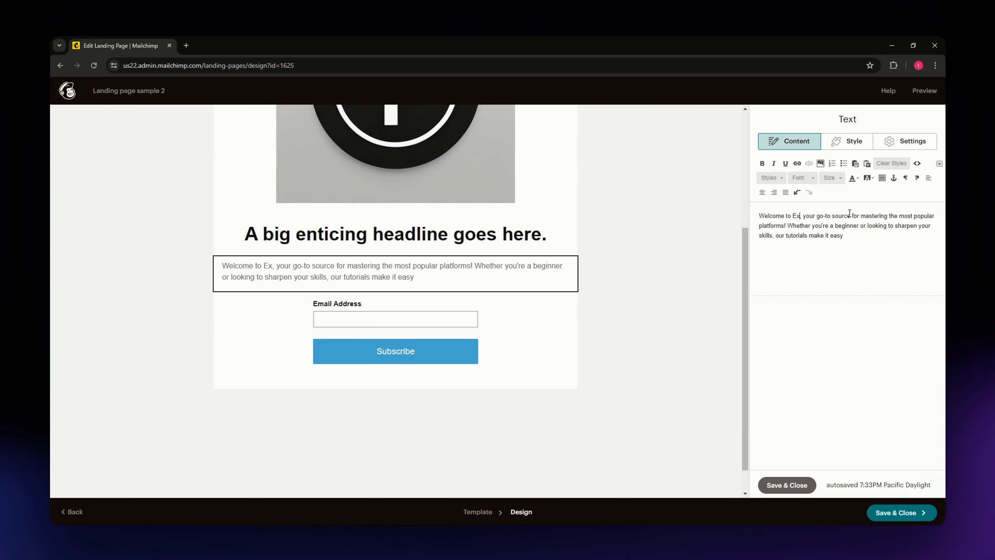
text(ample Cha)
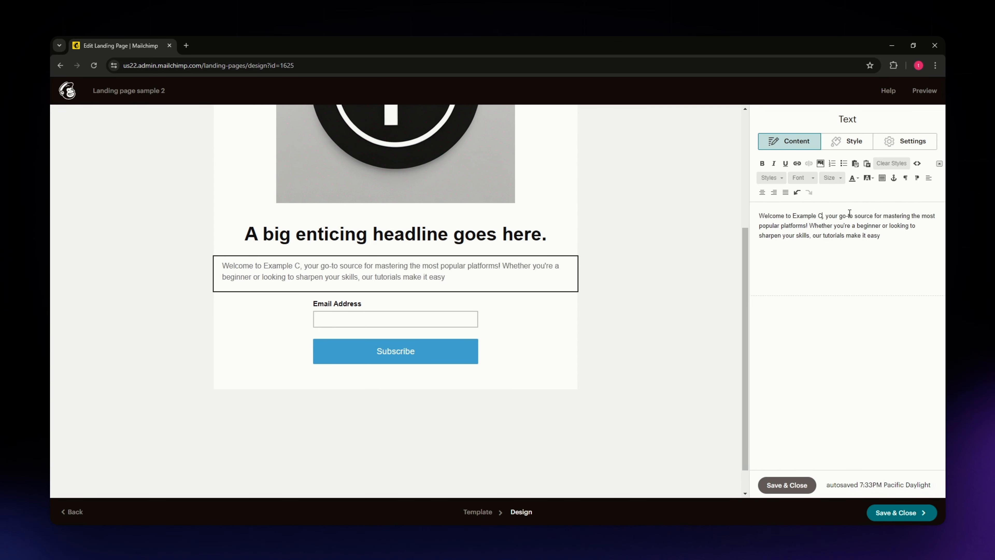
text(nnel)
Set the font of the whole welcome paragraph to Georgia
drag(888, 235, 763, 211)
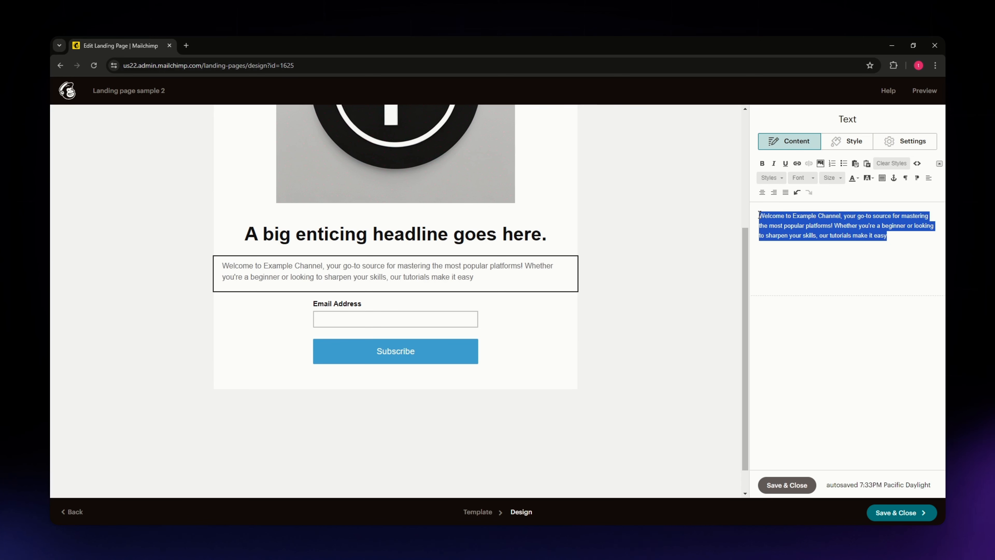
click(782, 179)
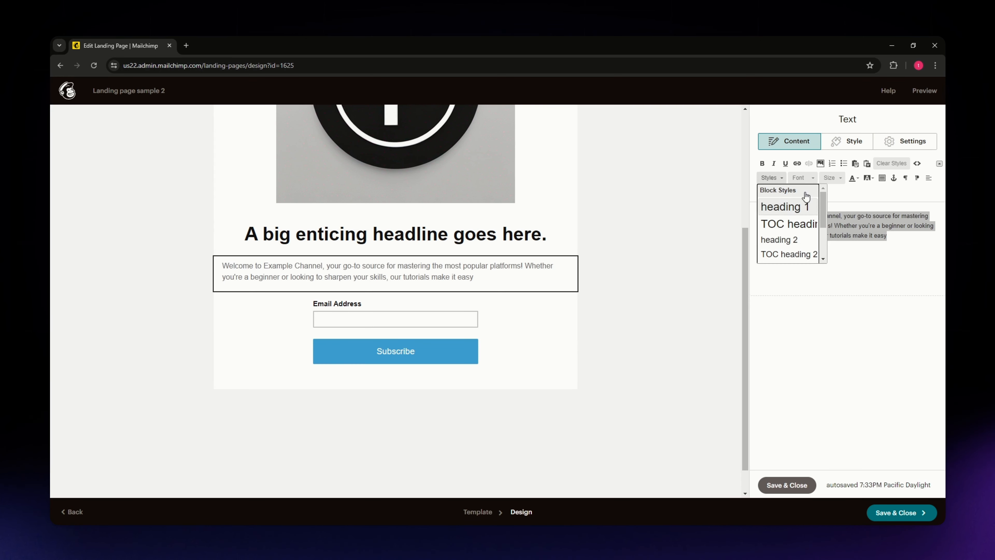
click(804, 178)
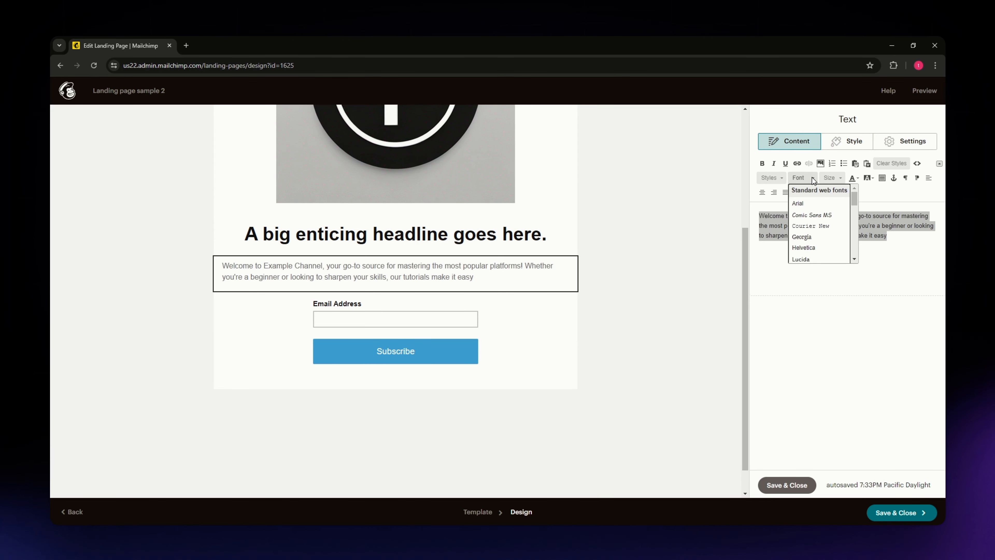
scroll(819, 257, down, 4)
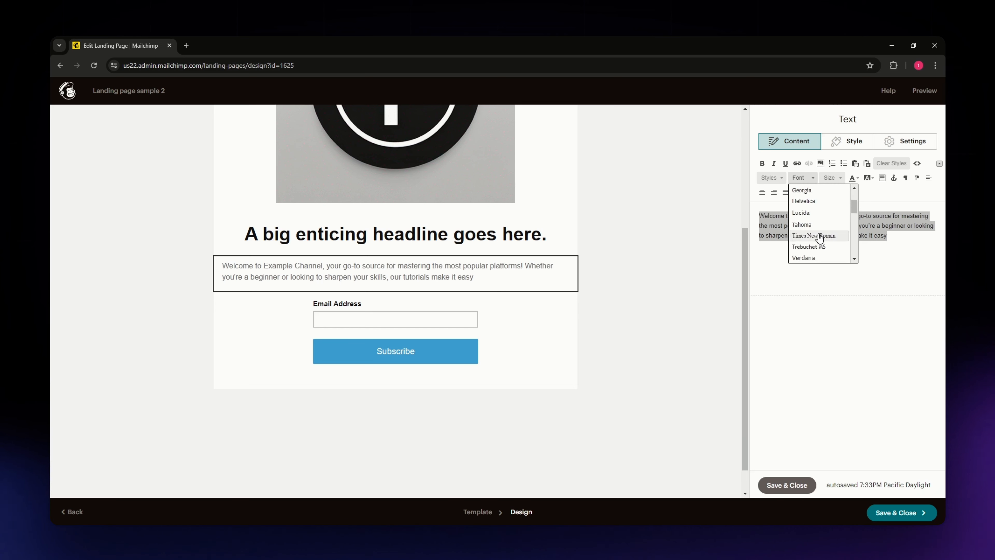
click(821, 255)
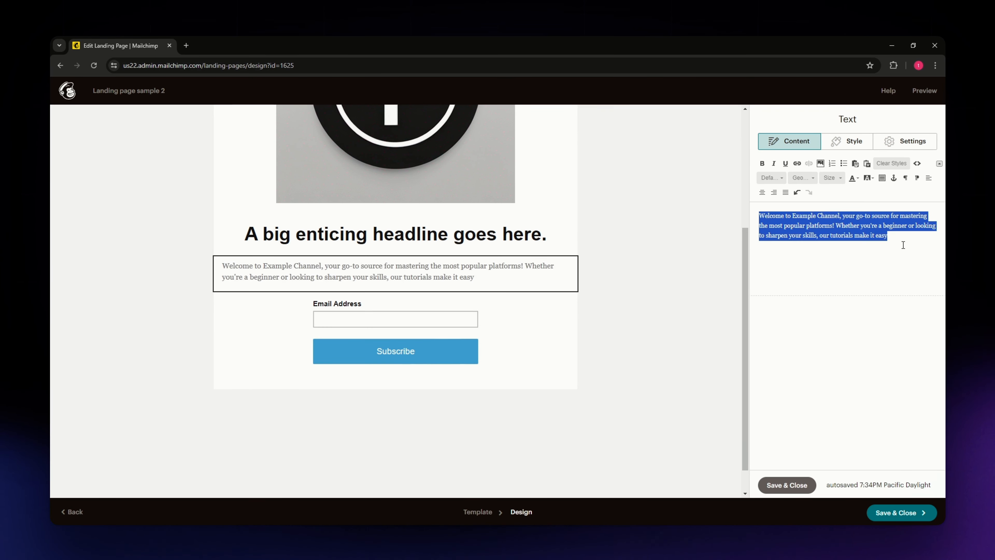
Set the welcome paragraph's text size to 16 and save the text block
drag(898, 238, 793, 207)
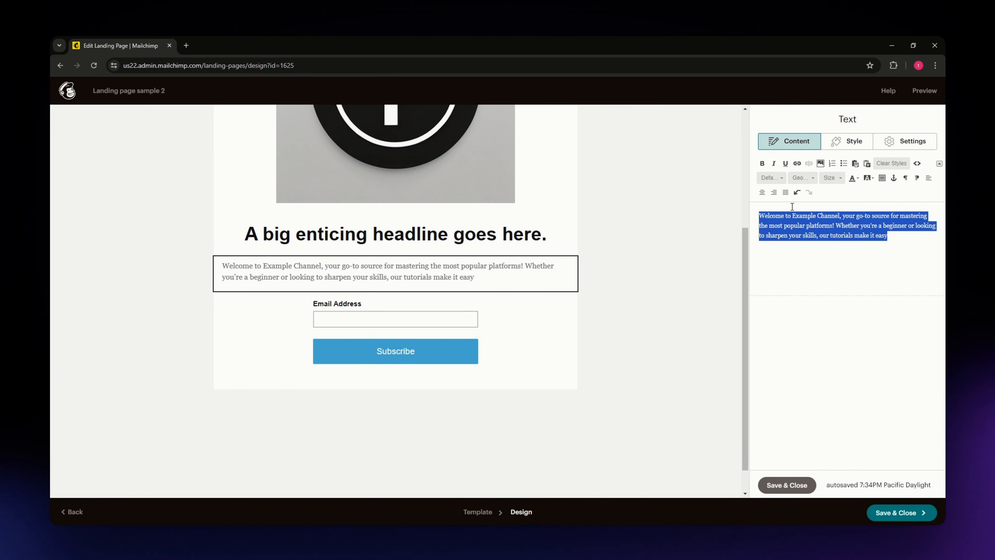
click(829, 181)
click(849, 217)
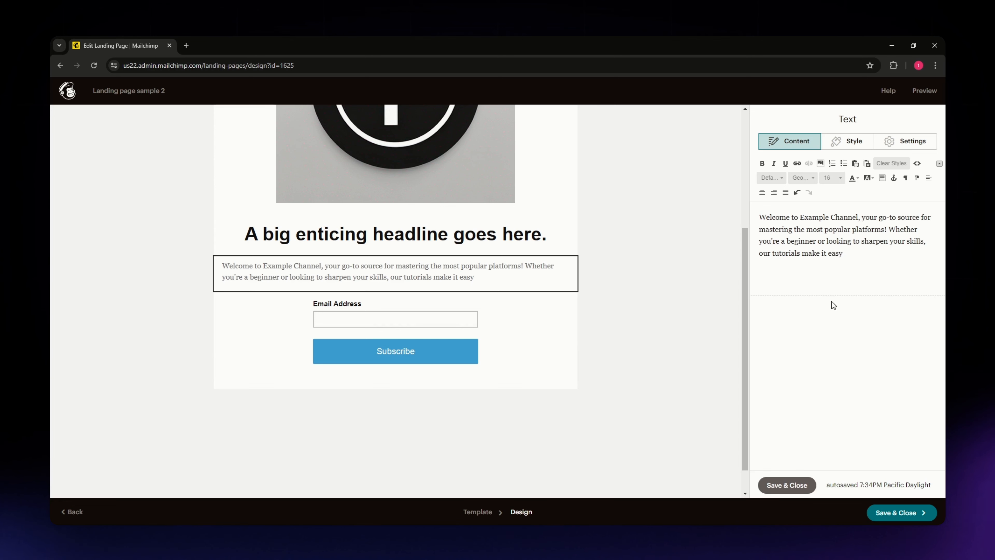
click(788, 486)
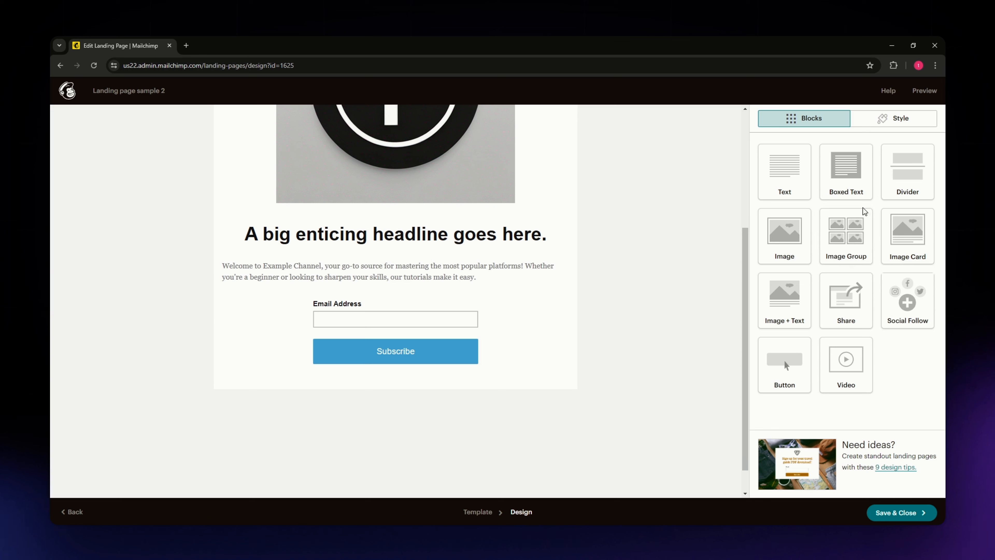
Insert a divider between the headline and the welcome paragraph, and open the signup form block's settings
drag(909, 194, 374, 269)
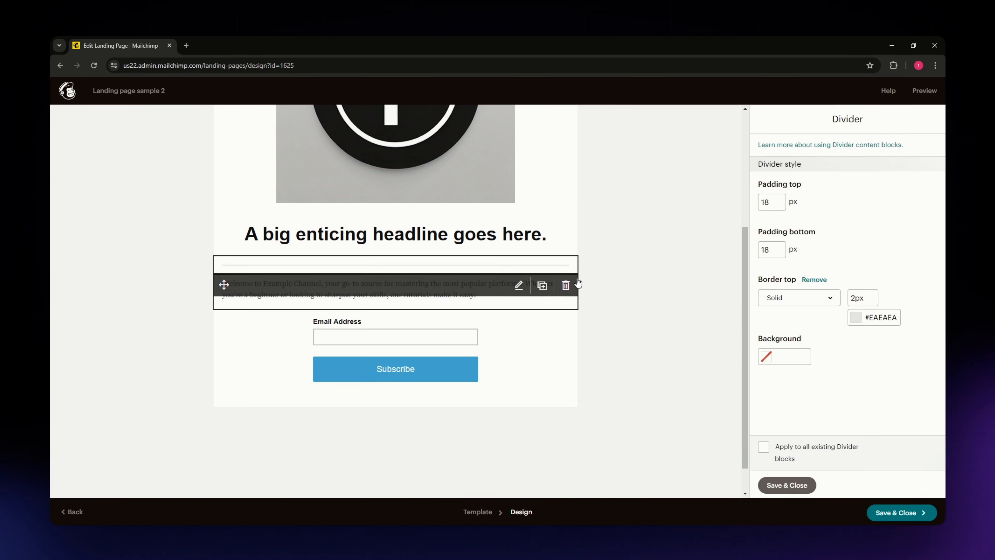
click(617, 249)
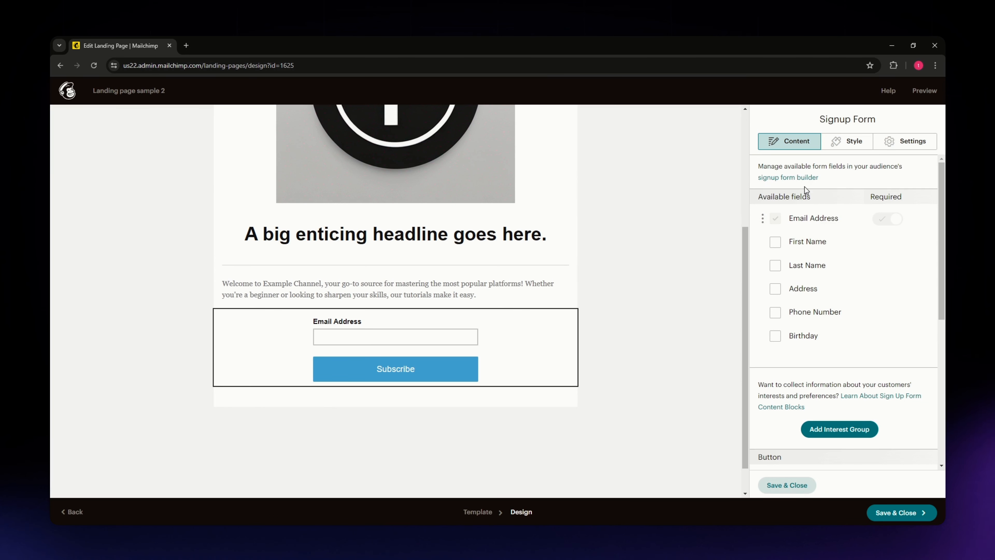
Save and close the signup form block, and insert a Social Follow block between the welcome paragraph and the form
click(787, 486)
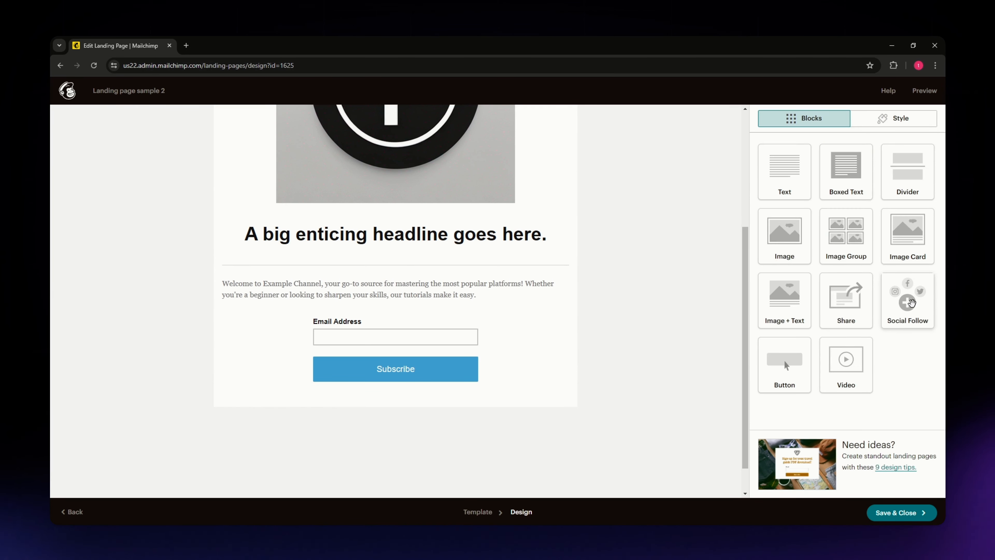
drag(914, 293, 396, 334)
drag(340, 294, 391, 318)
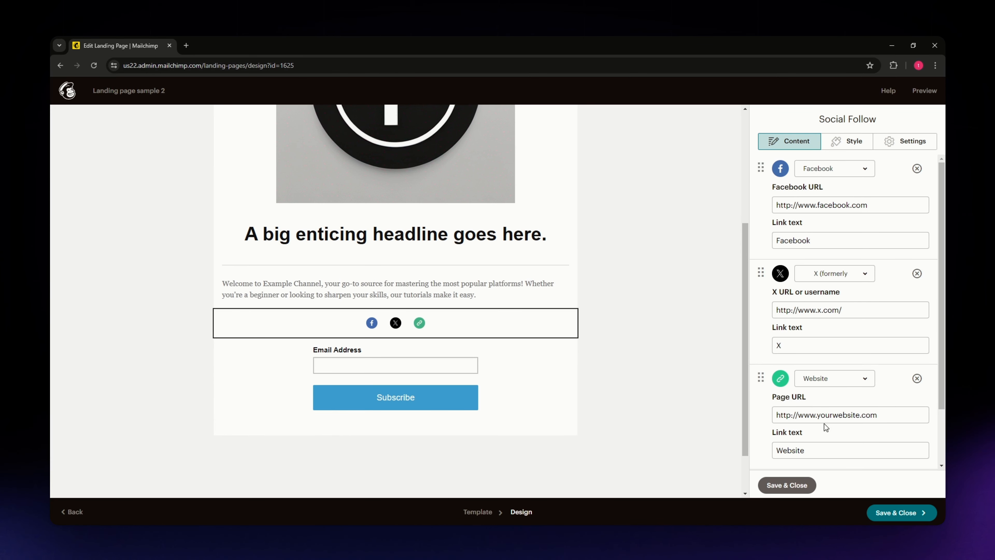
Examine which services can be chosen for the Facebook and X entries of the Social Follow block
click(829, 169)
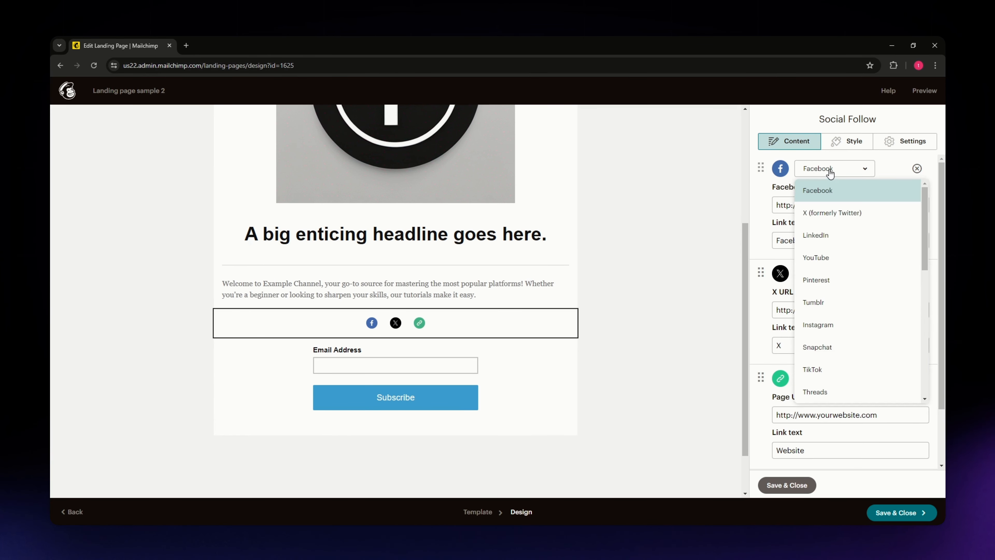
scroll(846, 352, down, 1)
scroll(847, 332, down, 4)
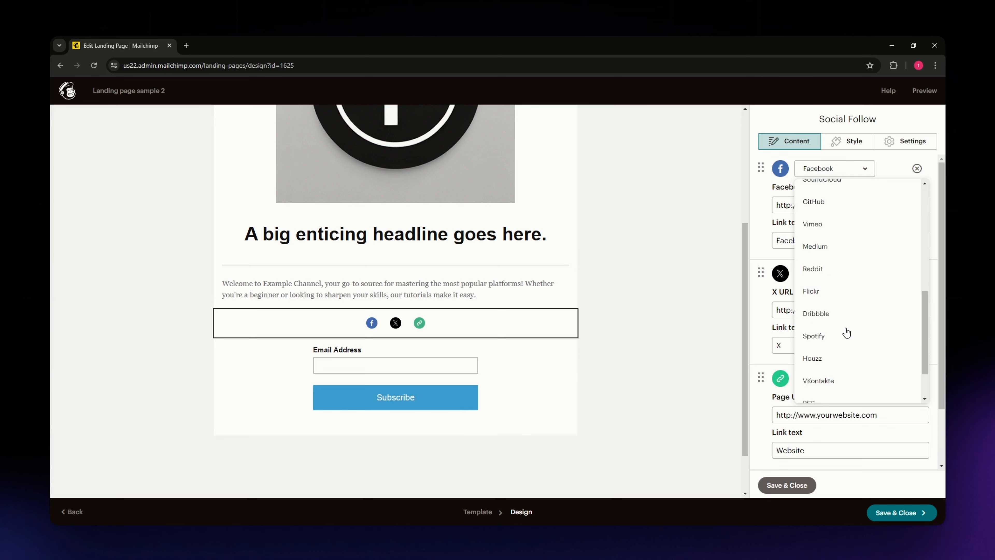
scroll(847, 332, up, 5)
scroll(846, 332, down, 6)
scroll(845, 332, up, 5)
scroll(844, 331, down, 6)
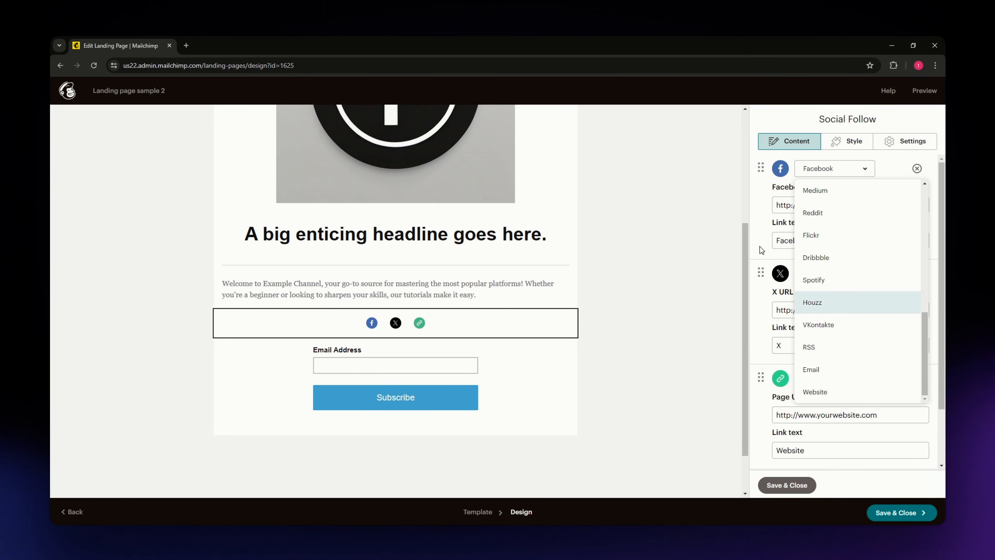
click(762, 225)
click(813, 273)
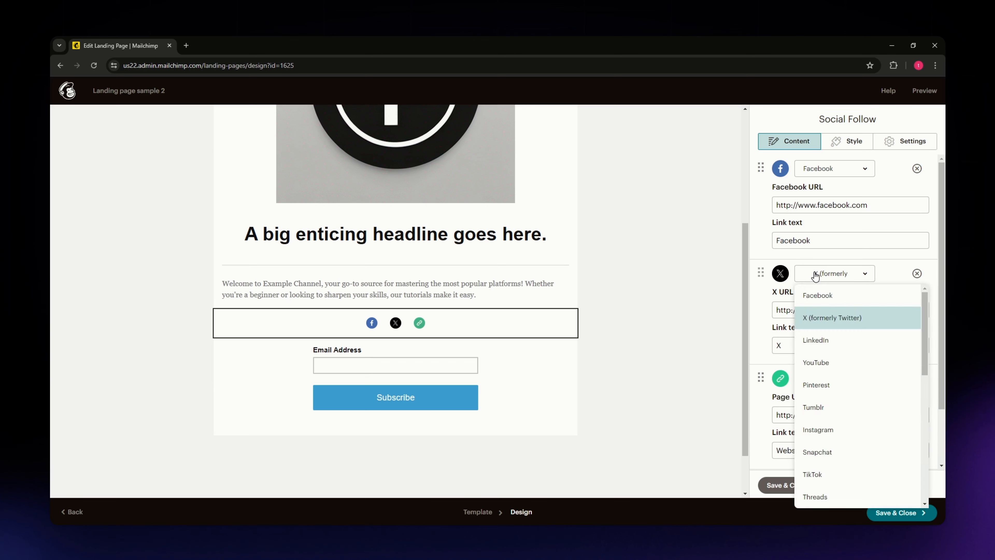
click(827, 216)
Examine the URL and link text fields of the Facebook, X and Website entries in the Social Follow block
click(889, 205)
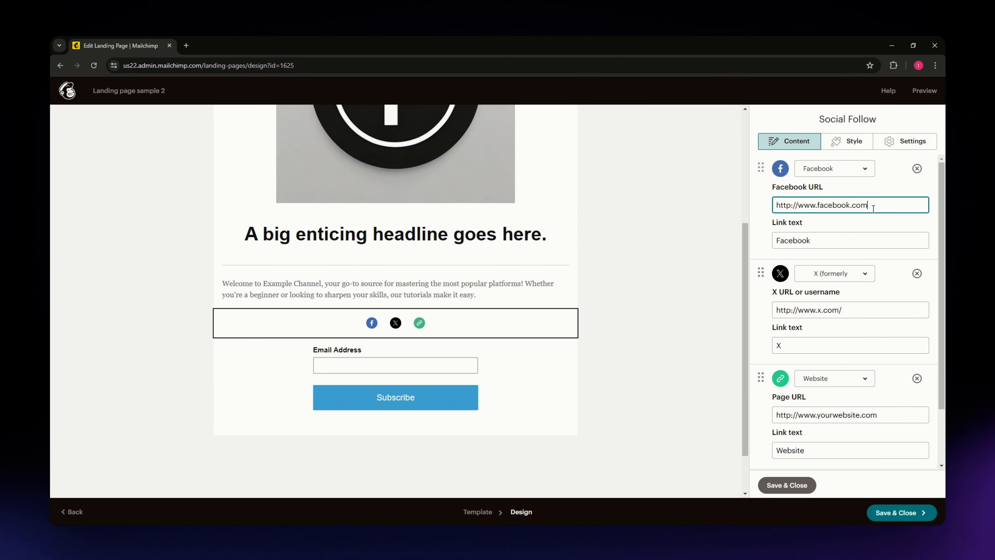
drag(871, 204, 779, 212)
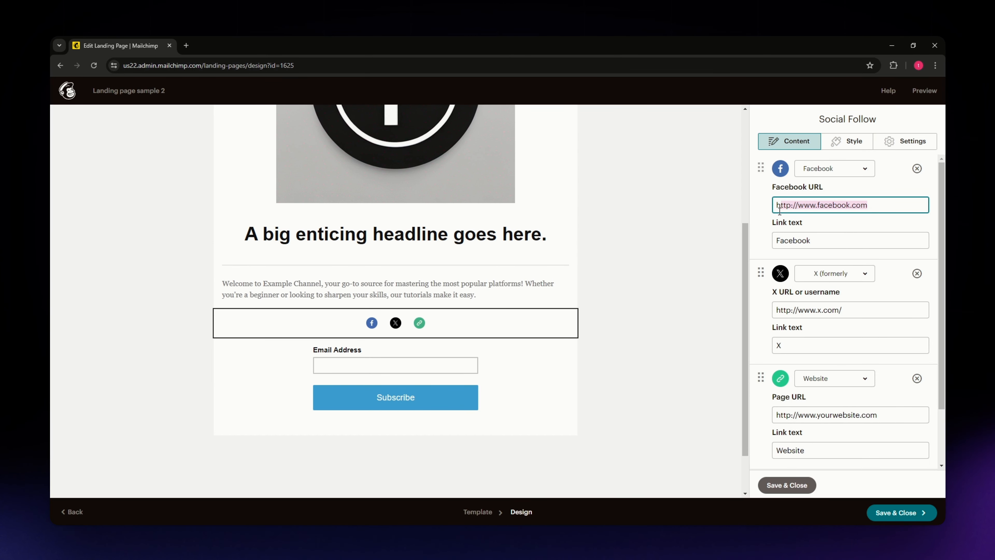
click(885, 205)
drag(869, 306, 779, 314)
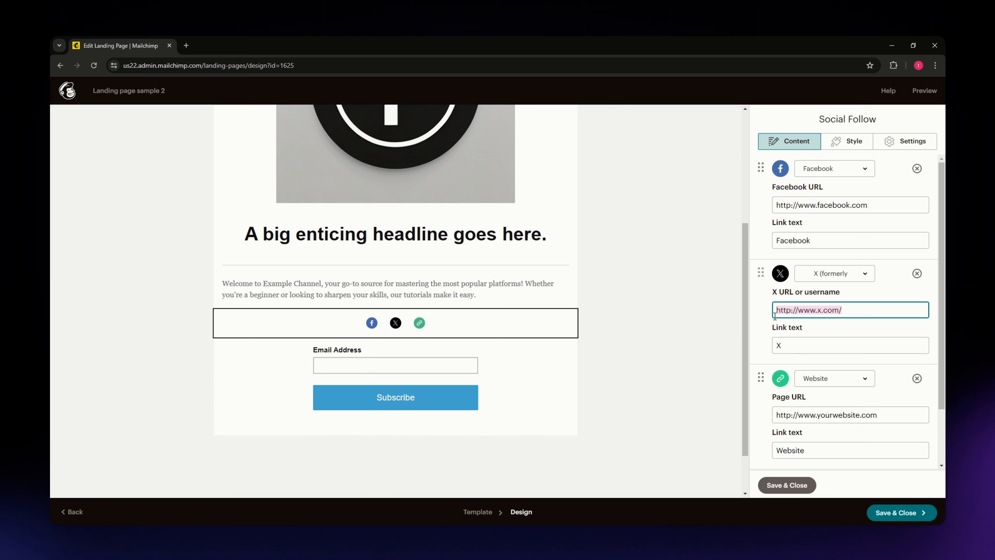
drag(859, 308, 773, 312)
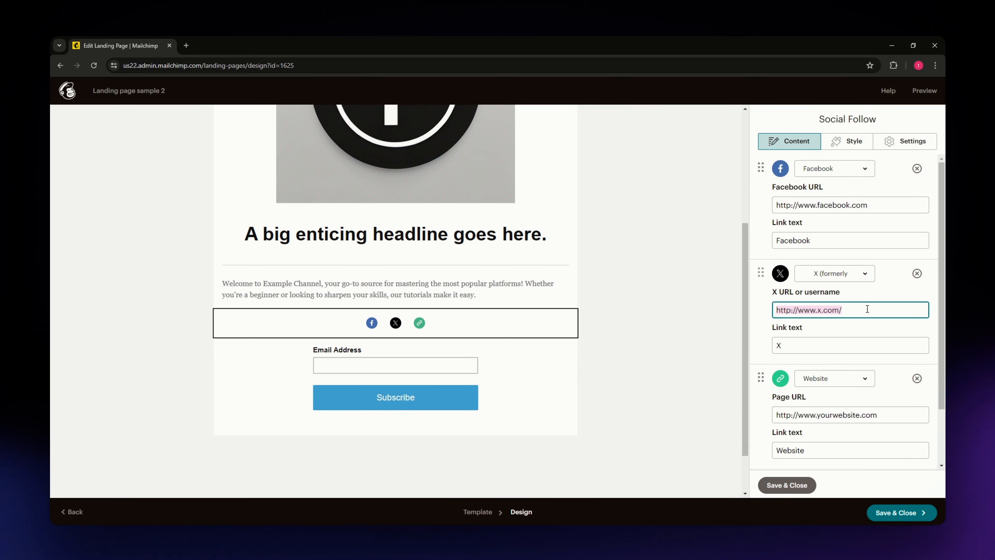
scroll(858, 337, down, 2)
scroll(819, 376, up, 1)
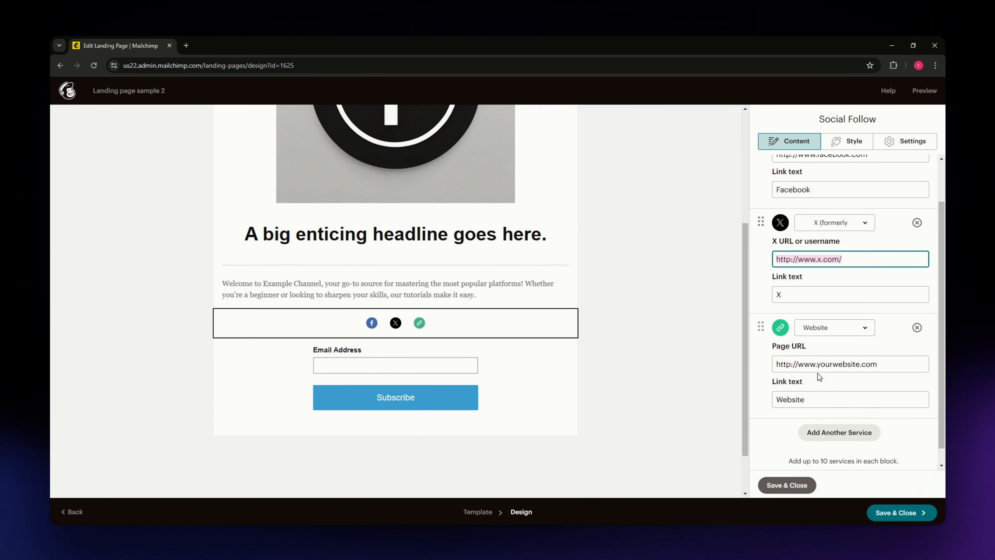
scroll(820, 377, up, 1)
click(812, 219)
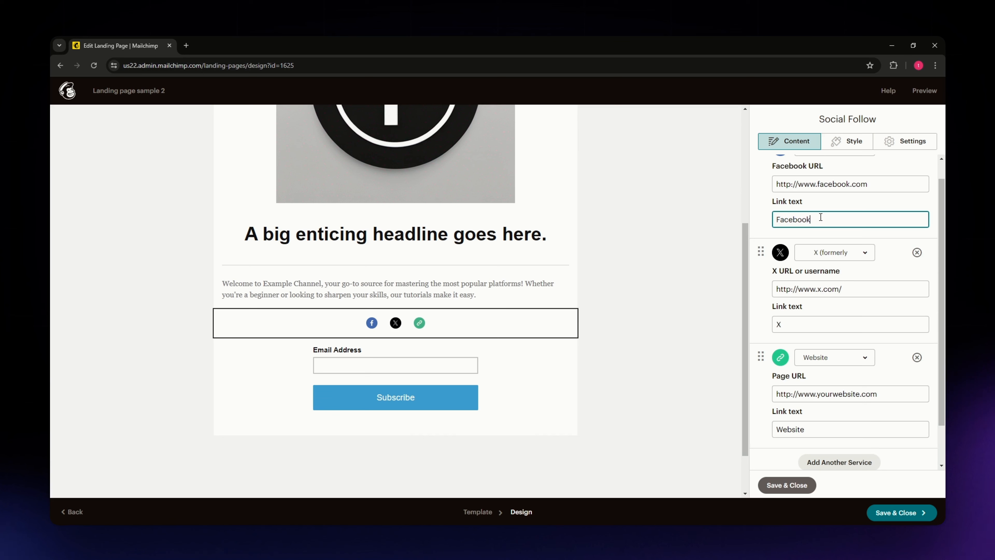
drag(820, 218, 767, 220)
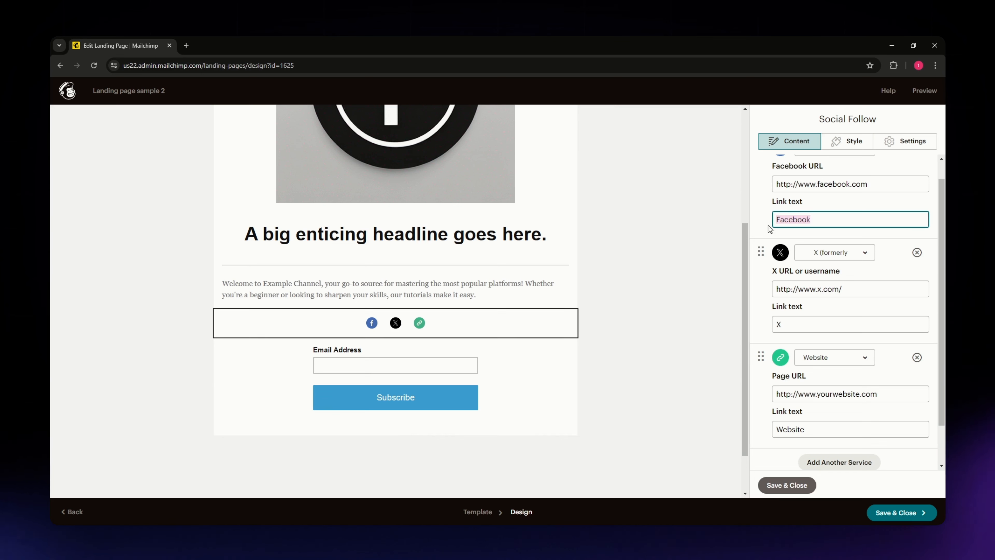
click(771, 220)
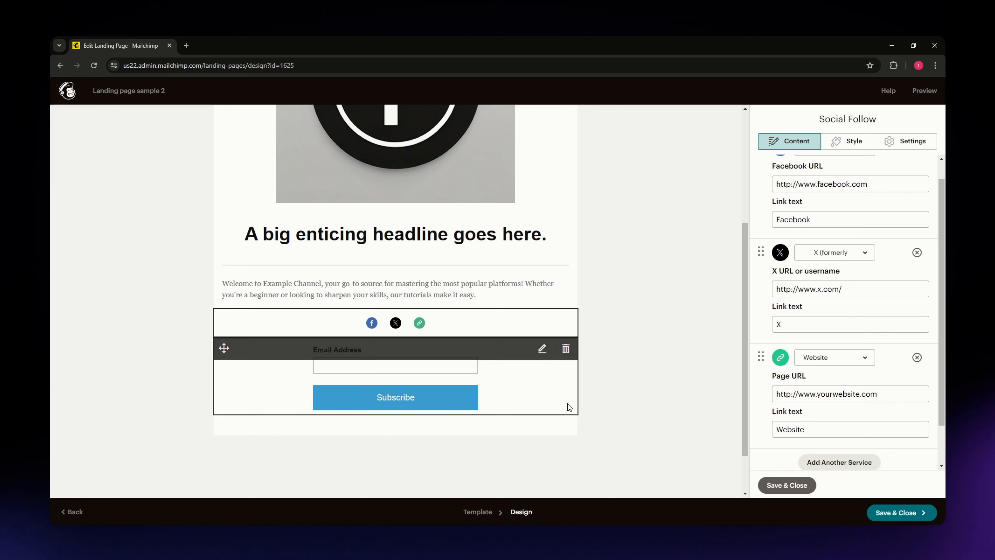
Check the social icons in the page layout, and save and close the Social Follow block
scroll(661, 361, up, 3)
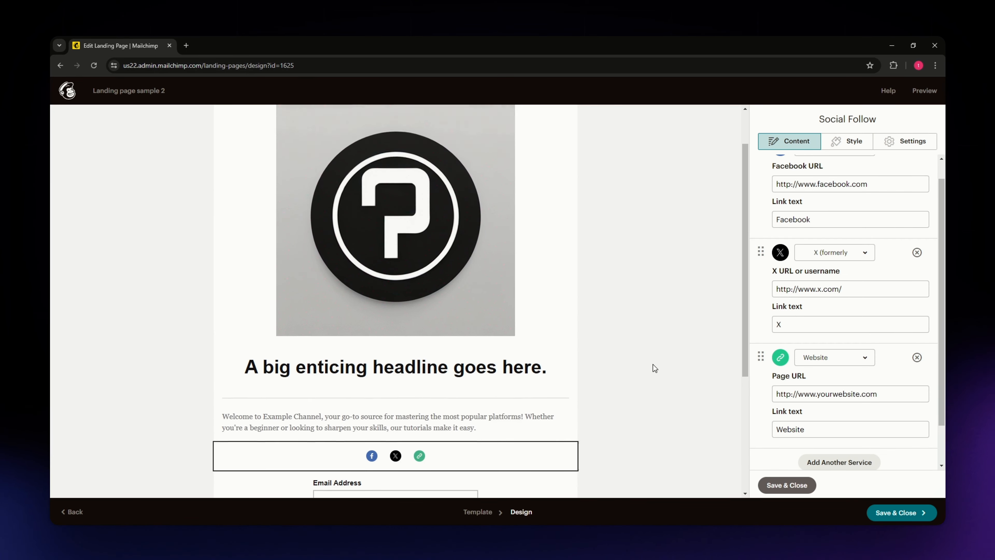
scroll(650, 372, up, 3)
scroll(632, 361, down, 3)
click(792, 490)
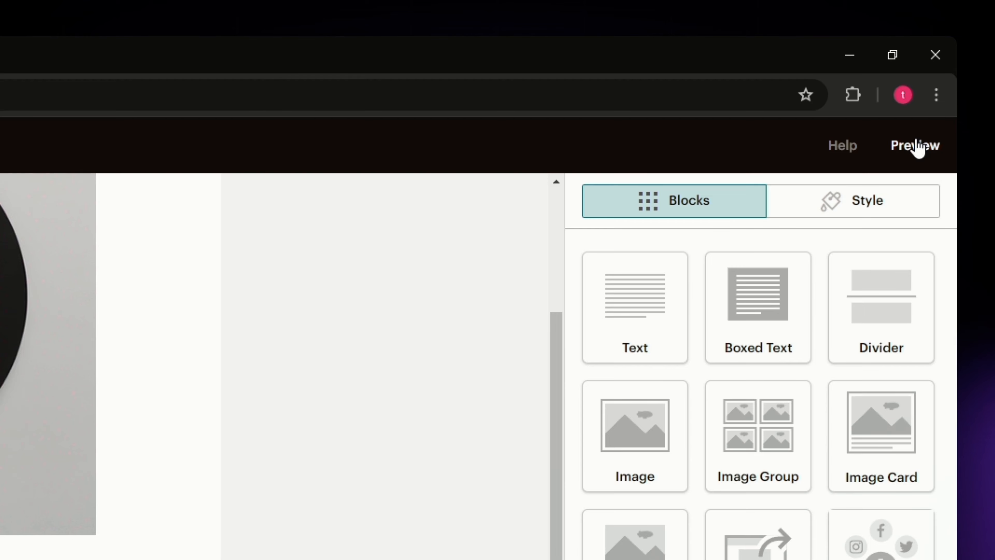
Preview the whole landing page in desktop view, close the preview, and save and close the page design
click(916, 148)
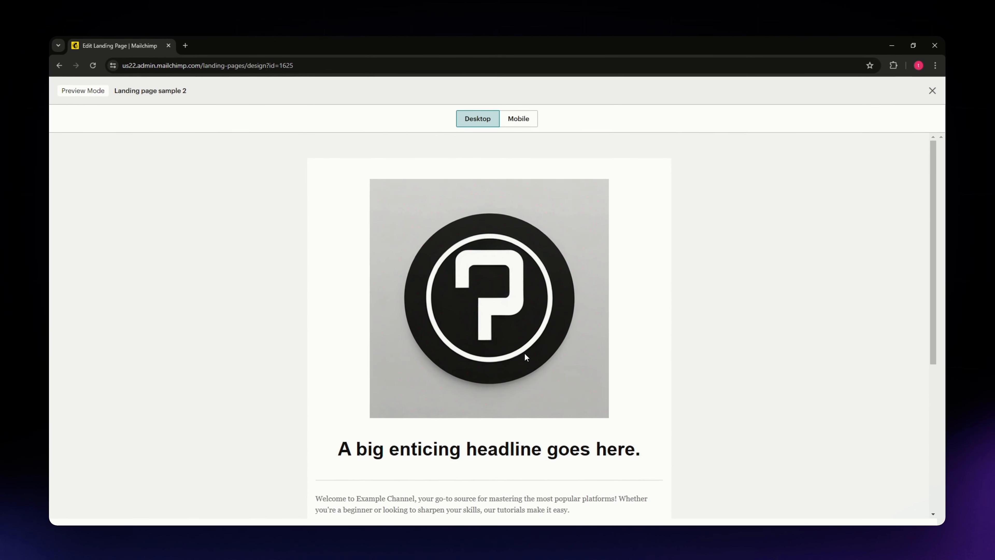
scroll(524, 354, down, 3)
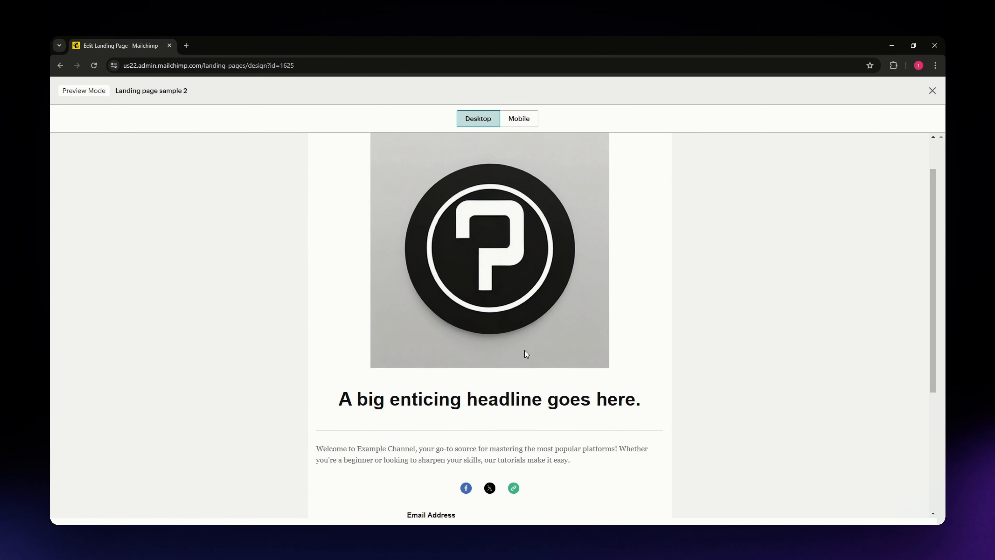
scroll(333, 334, down, 2)
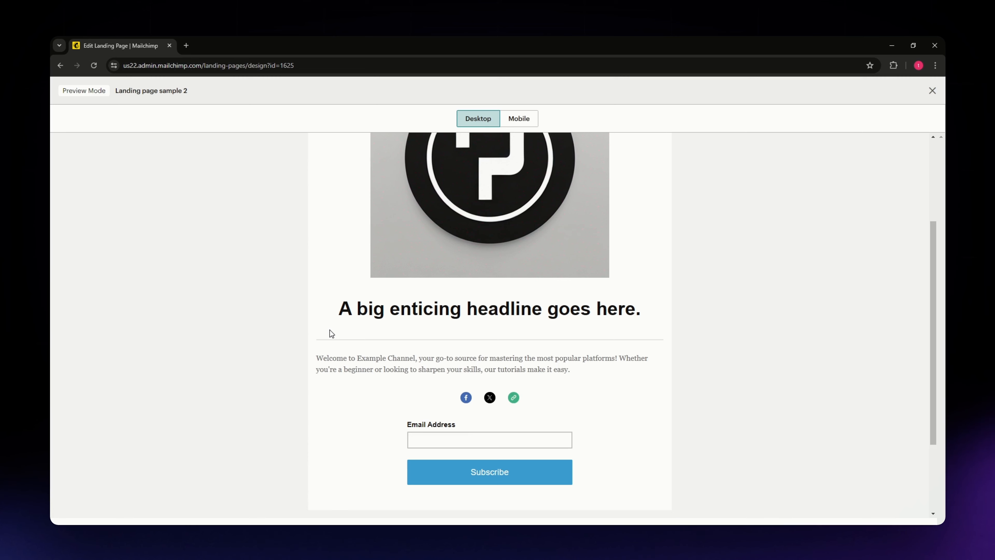
scroll(331, 333, down, 3)
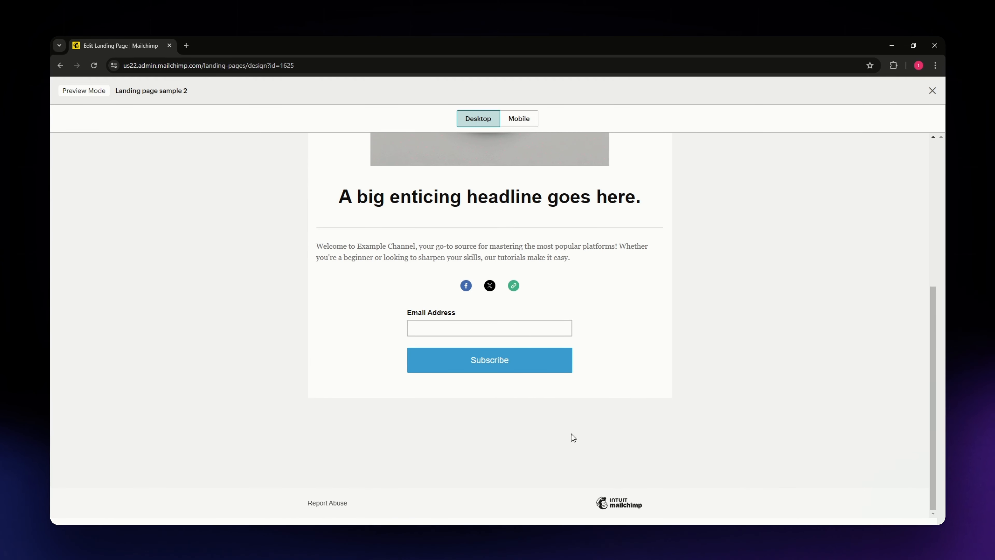
click(932, 90)
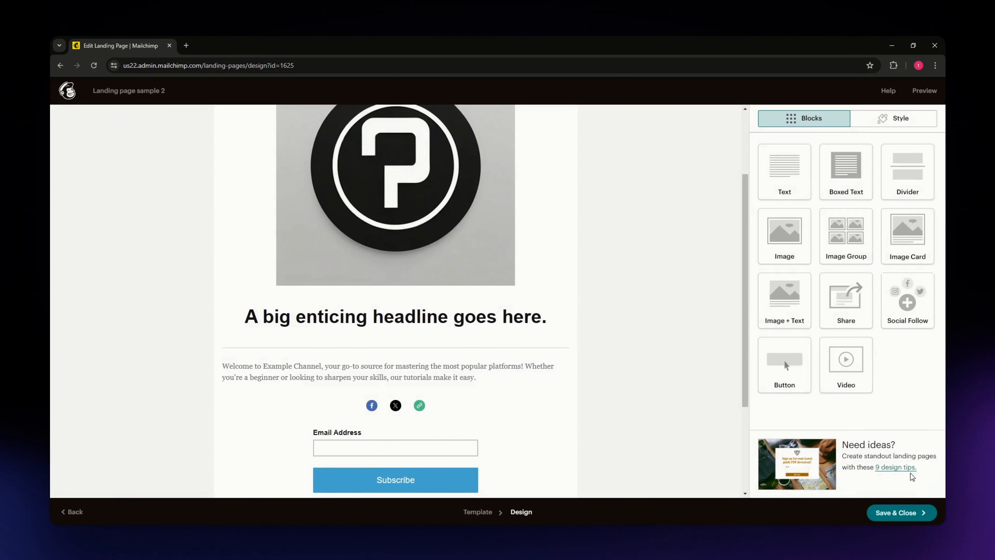
click(913, 512)
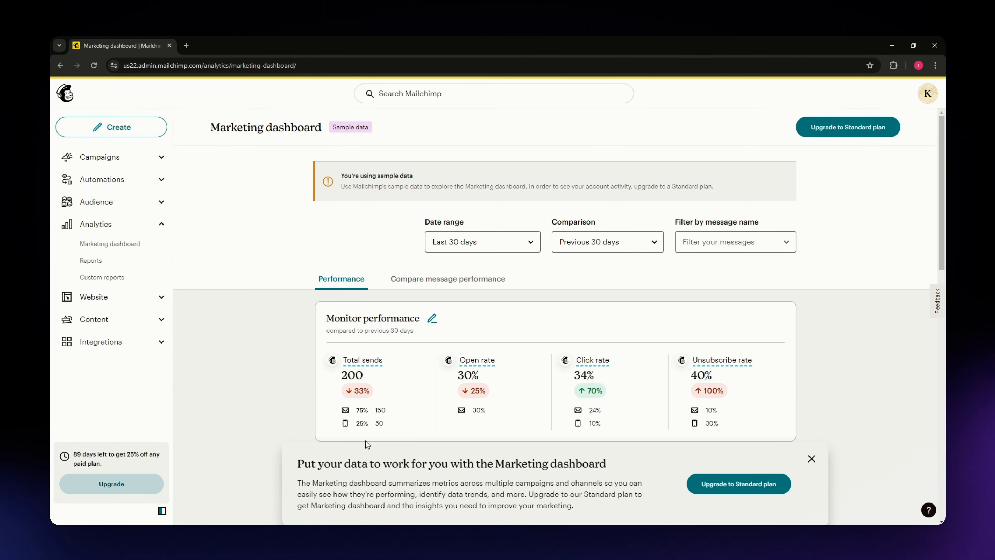
Review the Marketing dashboard's Monitor performance, Performance over time, Conversions and Delivery sections
scroll(567, 424, down, 1)
scroll(567, 424, down, 5)
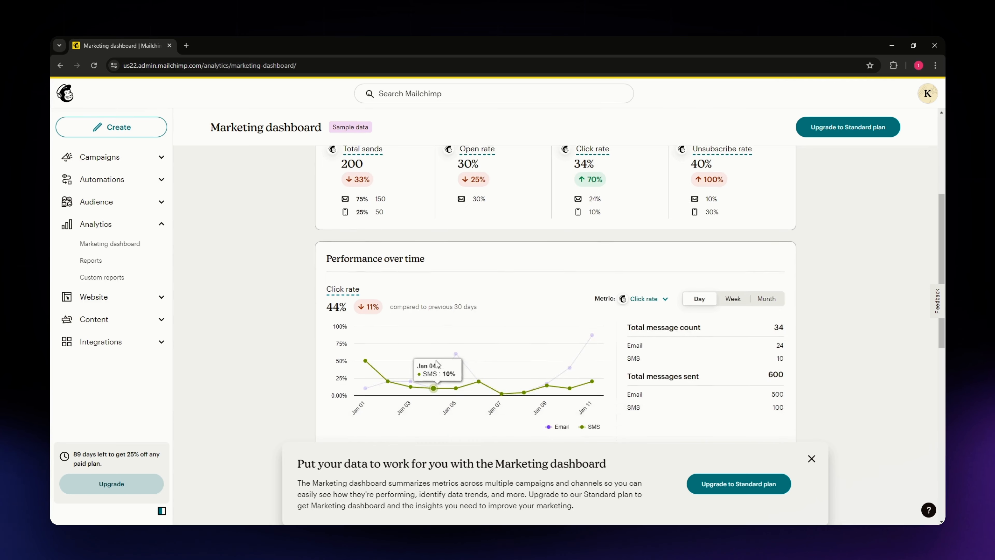
scroll(284, 369, up, 6)
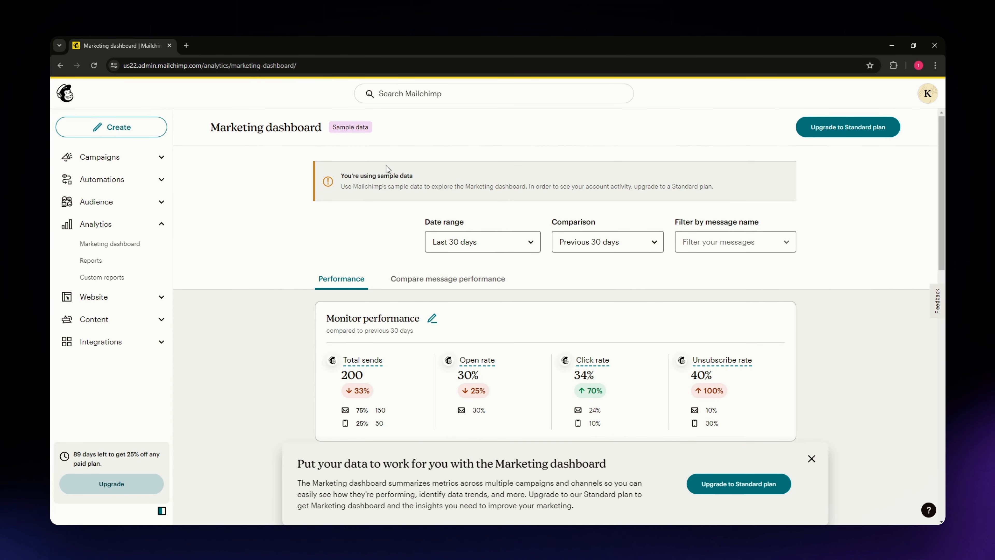
scroll(319, 332, down, 1)
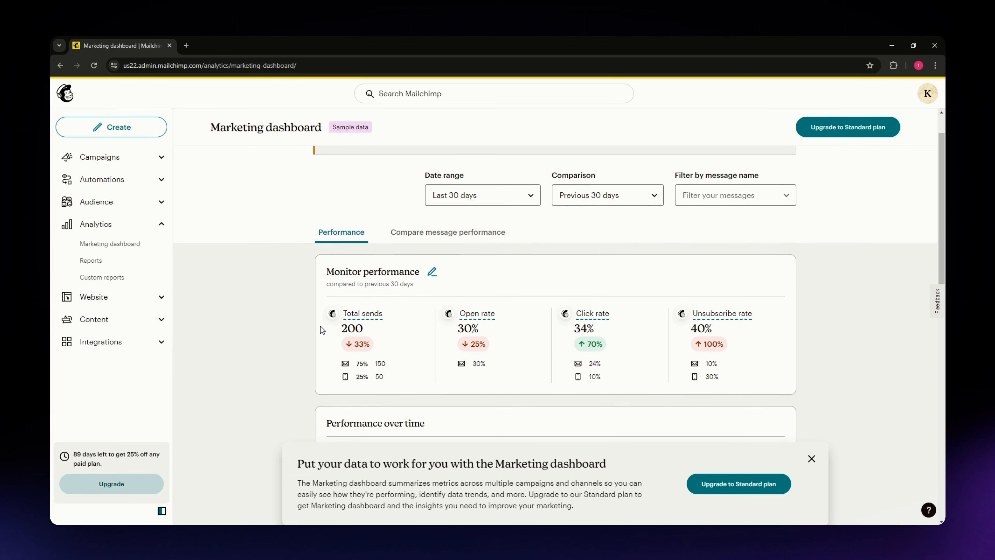
scroll(406, 348, down, 1)
scroll(412, 269, down, 2)
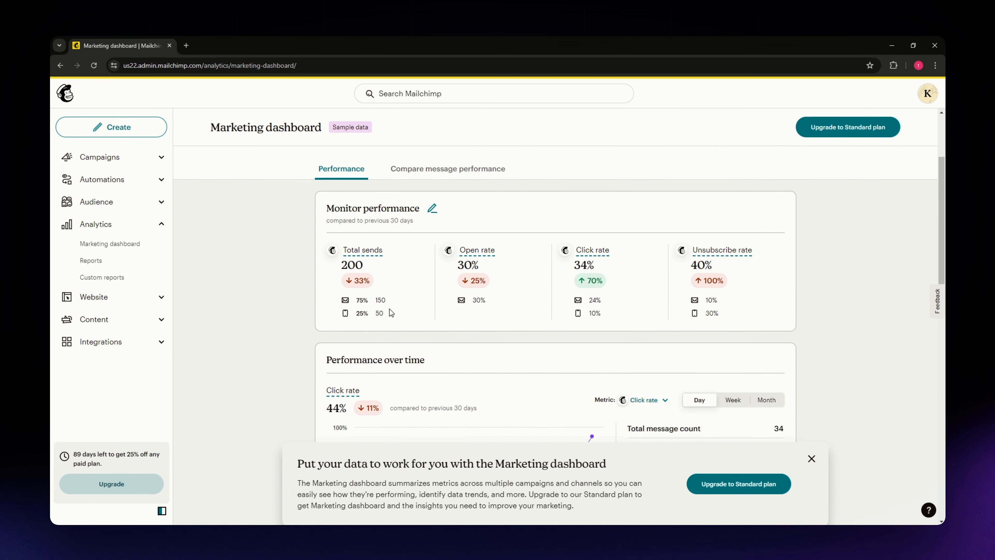
scroll(359, 254, up, 1)
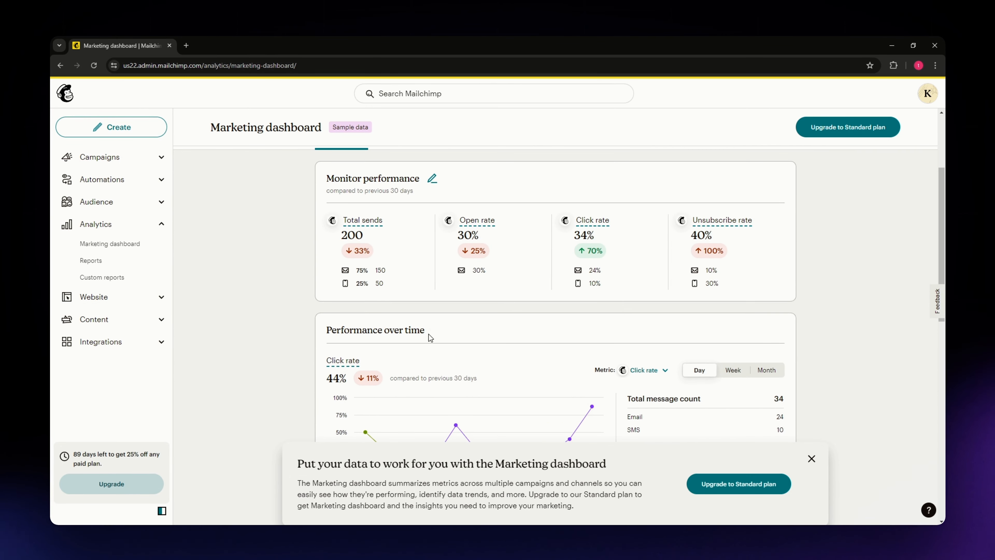
scroll(308, 327, down, 7)
scroll(314, 324, down, 1)
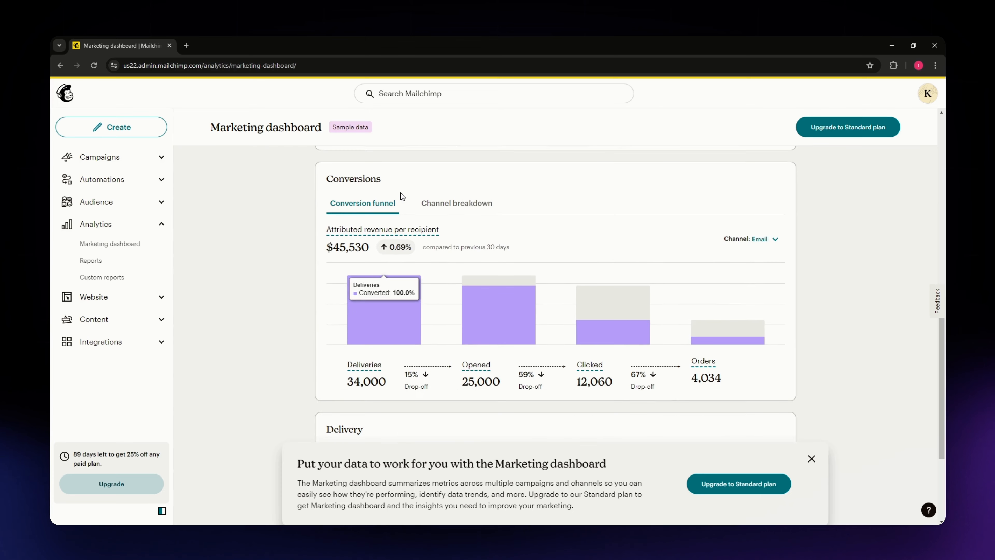
scroll(255, 347, down, 4)
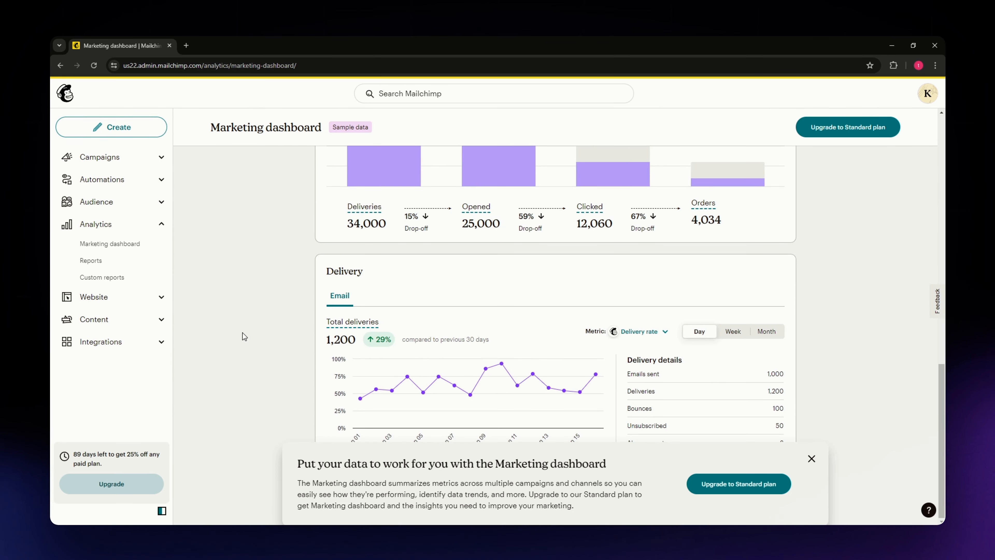
drag(387, 276, 298, 276)
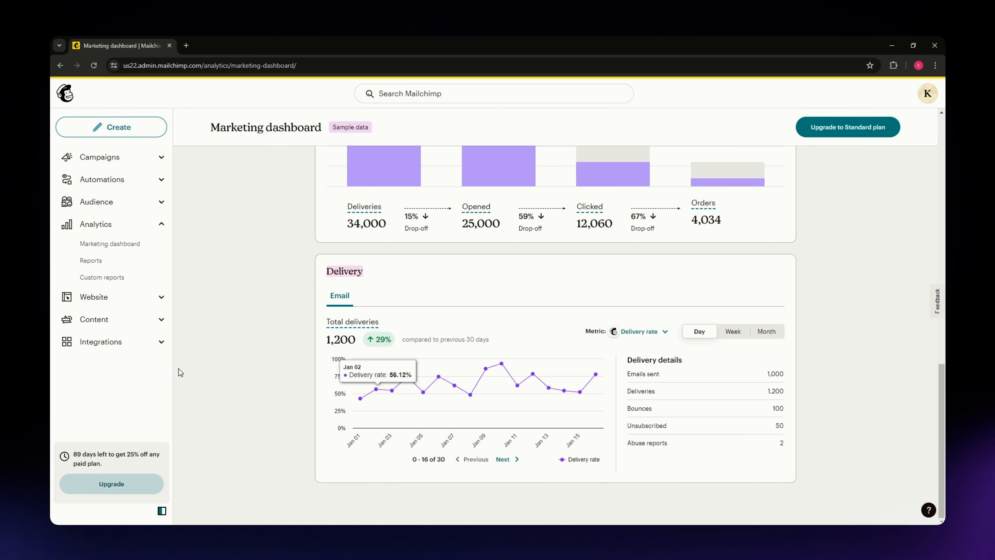
click(288, 342)
scroll(288, 342, up, 15)
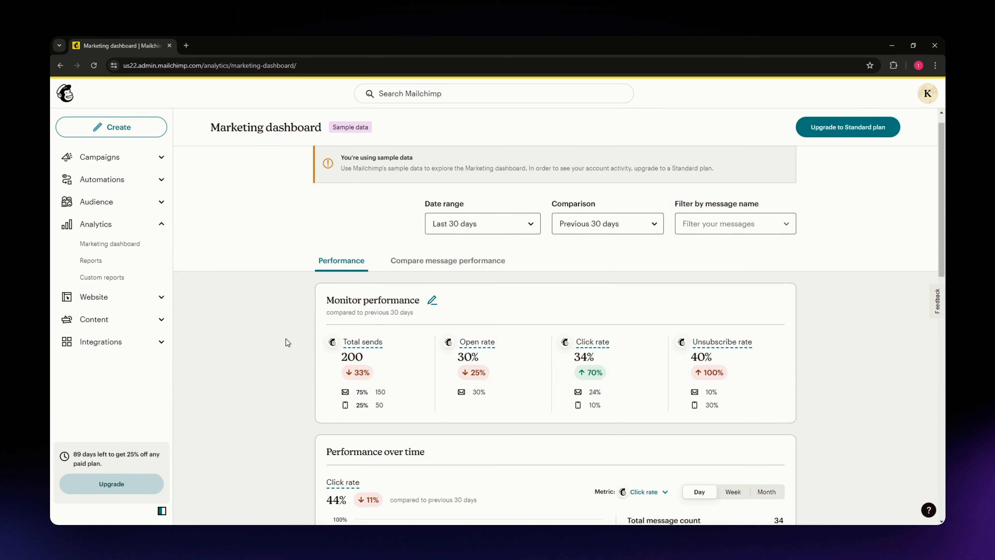